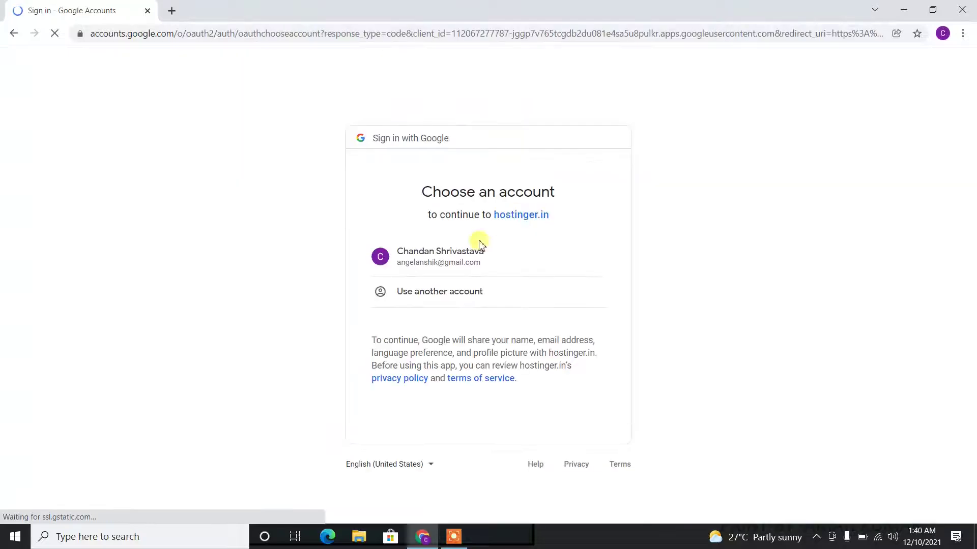
Step: Sign in with the existing Google account and view hPanel's empty My domains list
click(464, 254)
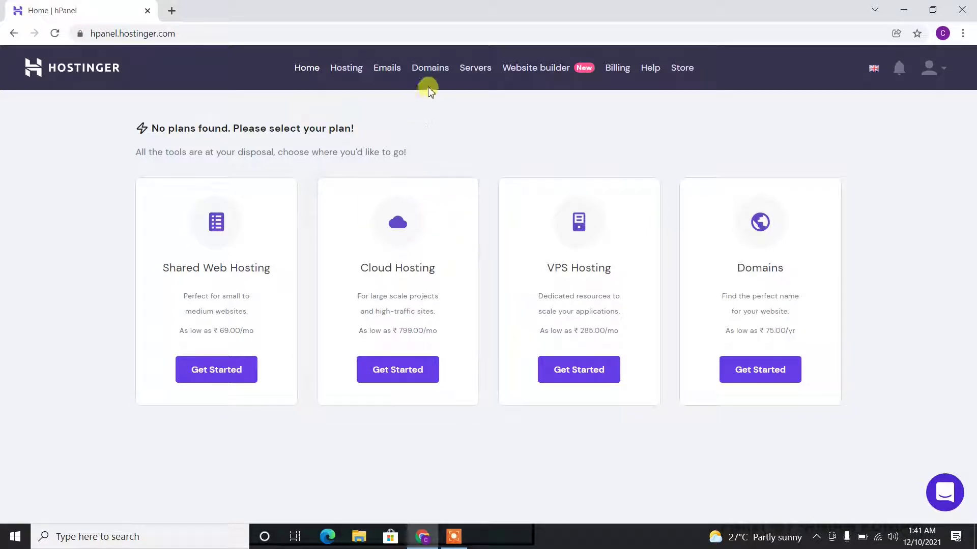
click(437, 71)
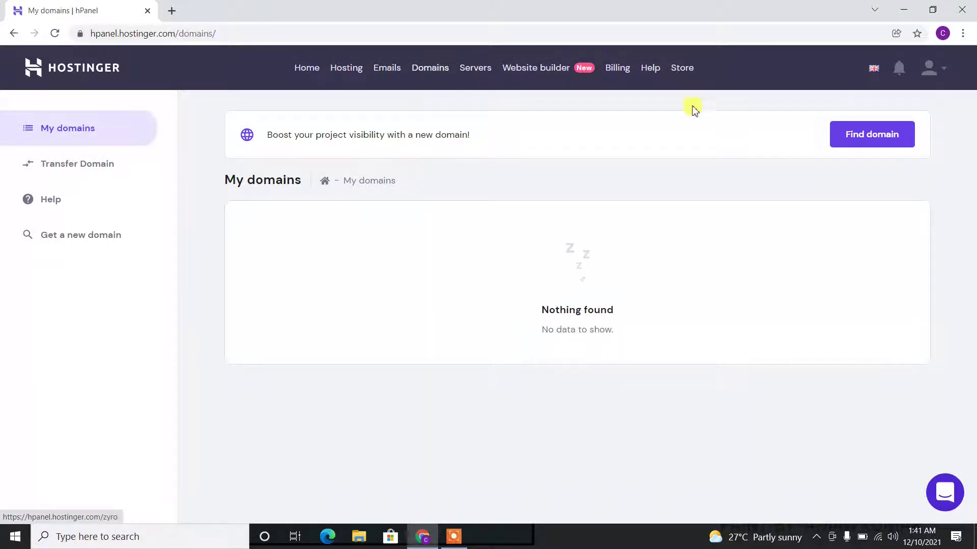
Step: Search hPanel's domain checker for 'rctc' and scroll through the alternative domains offered
click(866, 150)
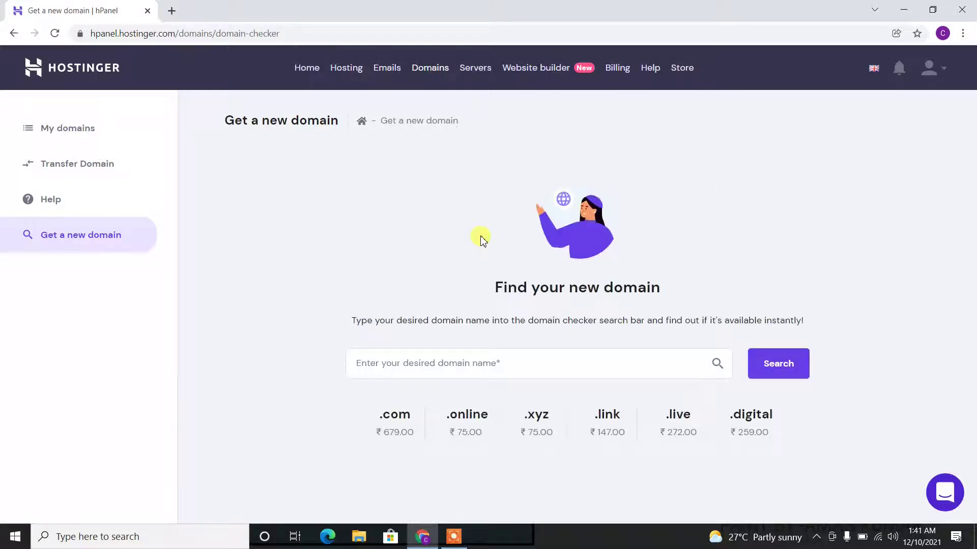
click(482, 351)
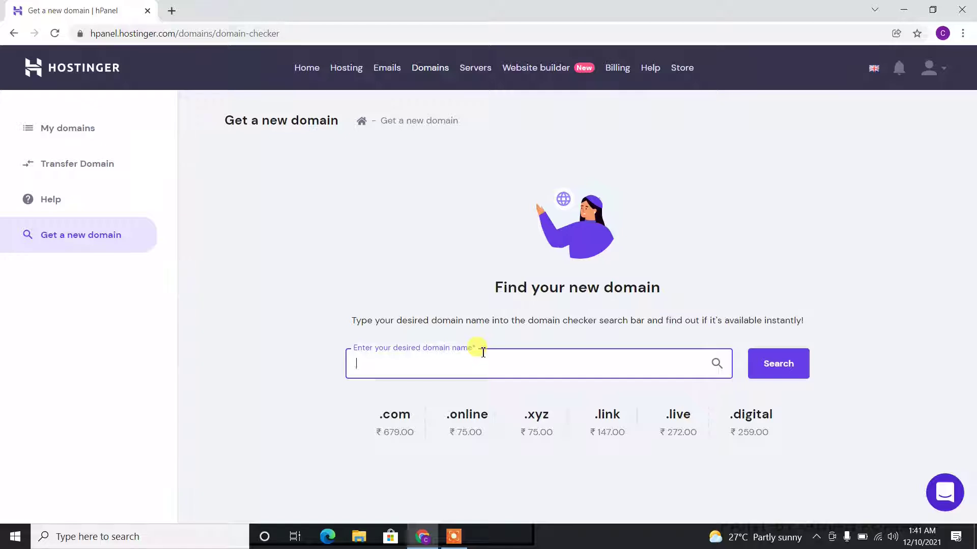
text(rctc)
click(796, 361)
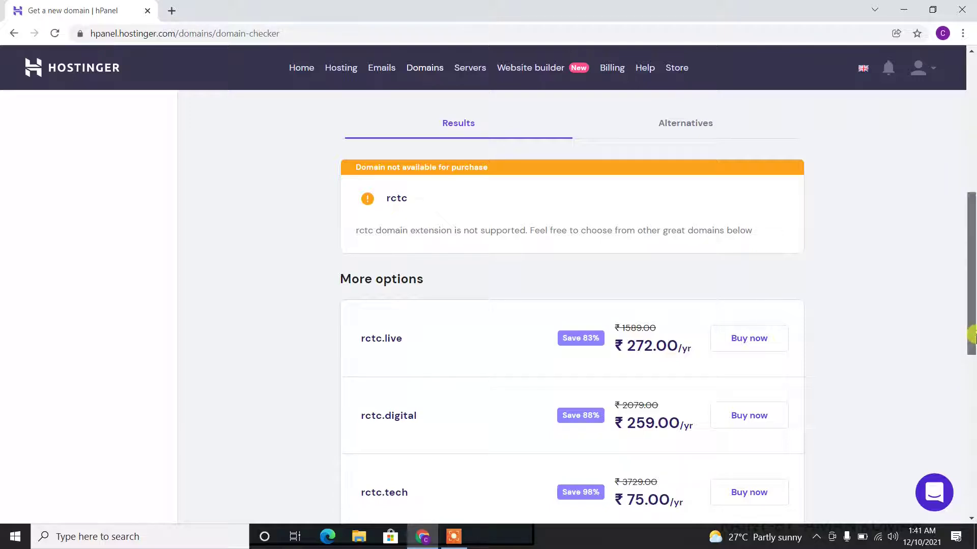
drag(972, 336, 972, 362)
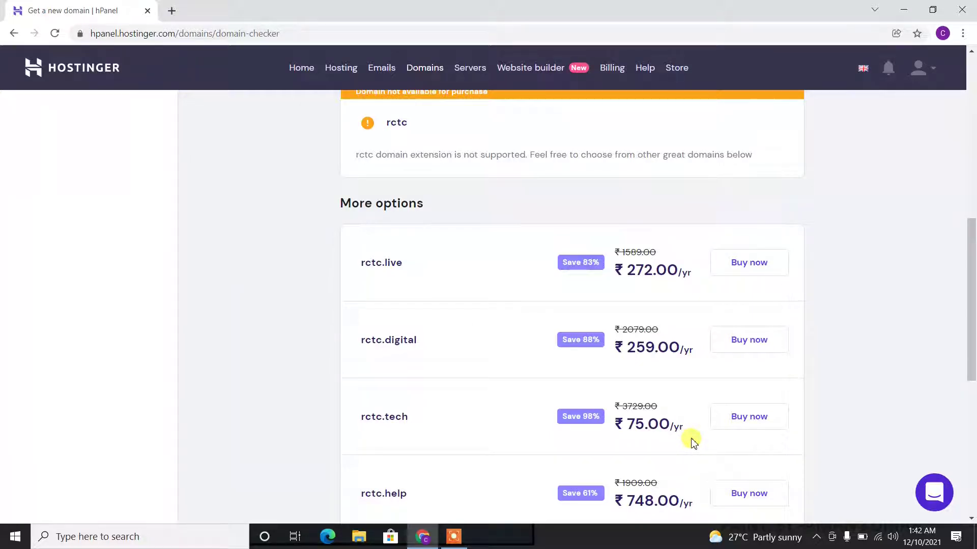
Step: Buy rctc.tech for a 1-year period and proceed to payment, totalling ₹104.31
click(757, 426)
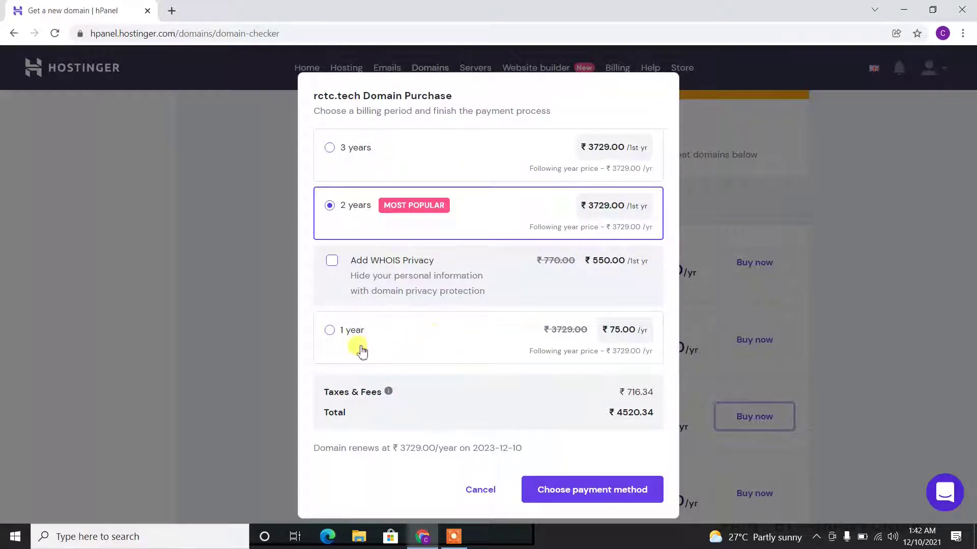
click(329, 332)
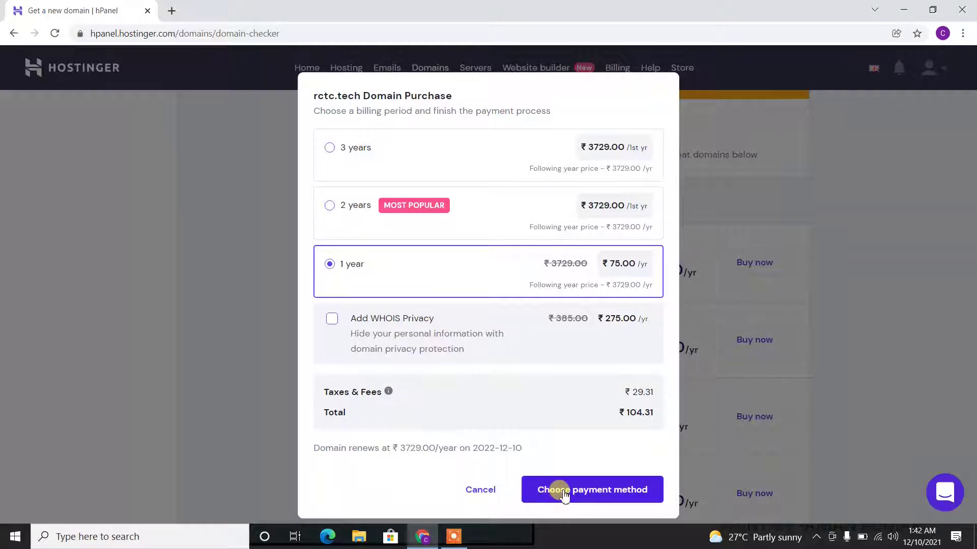
click(564, 492)
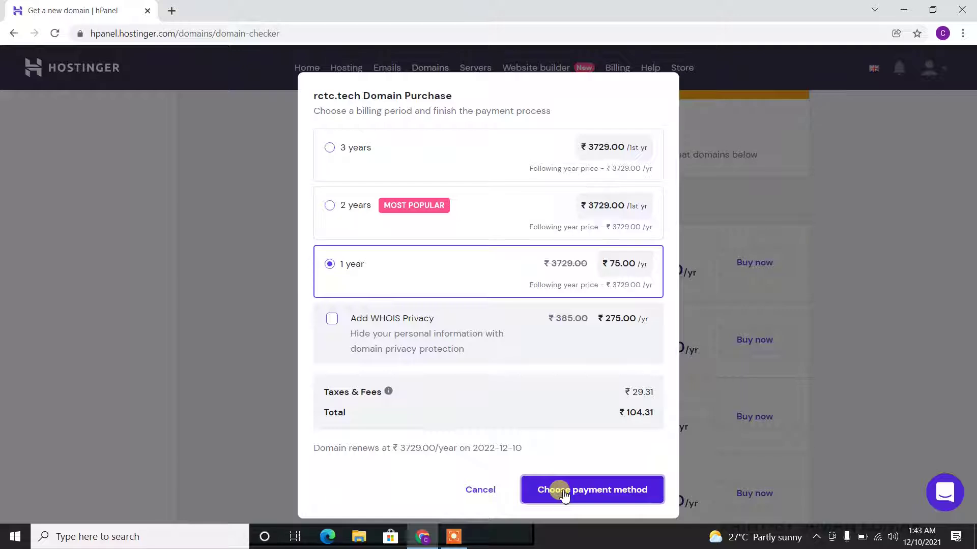
click(564, 492)
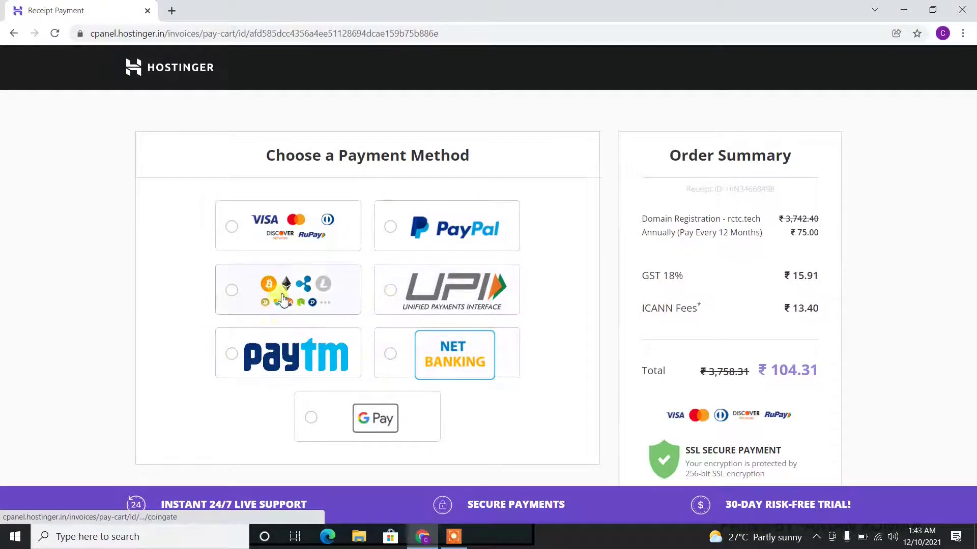
Step: Pick Paytm as the payment method and continue to the Paytm payment page
click(229, 355)
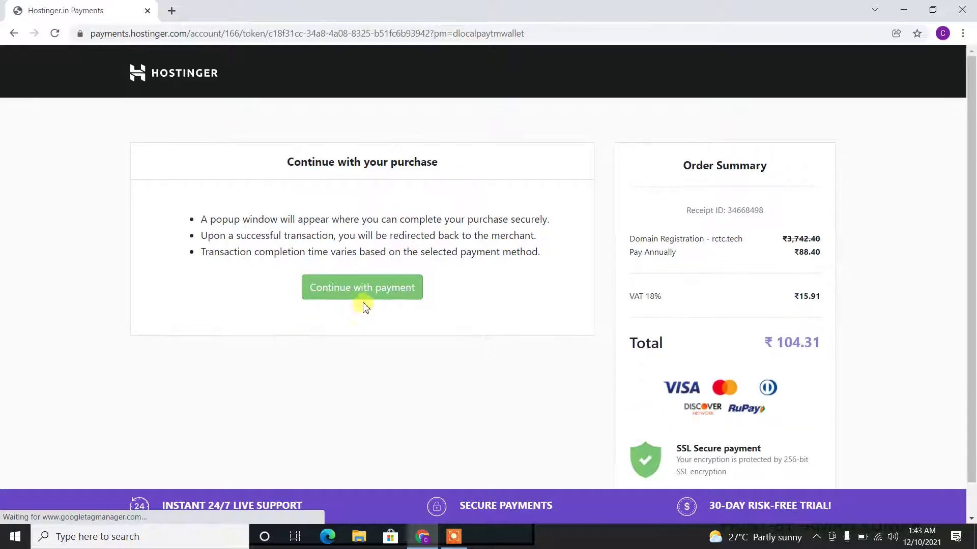
click(382, 301)
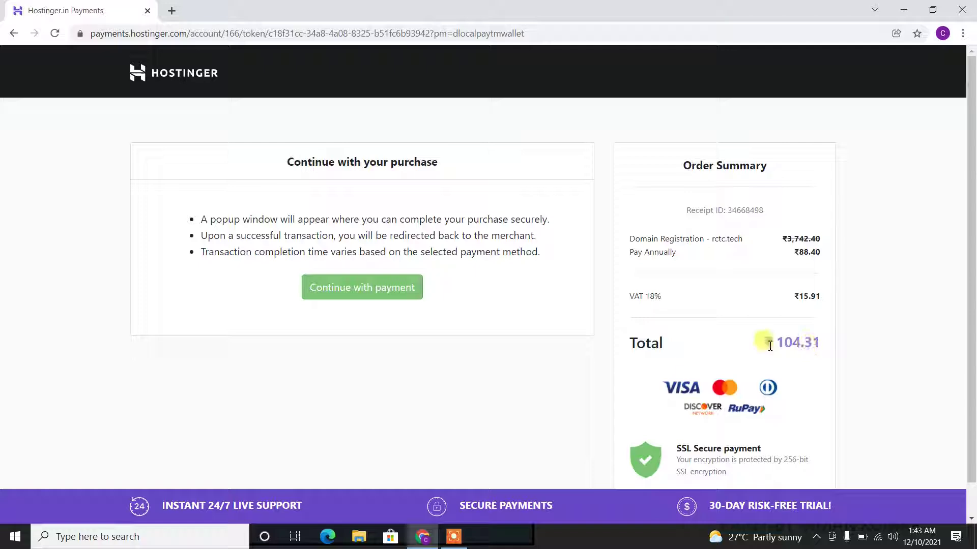
click(368, 301)
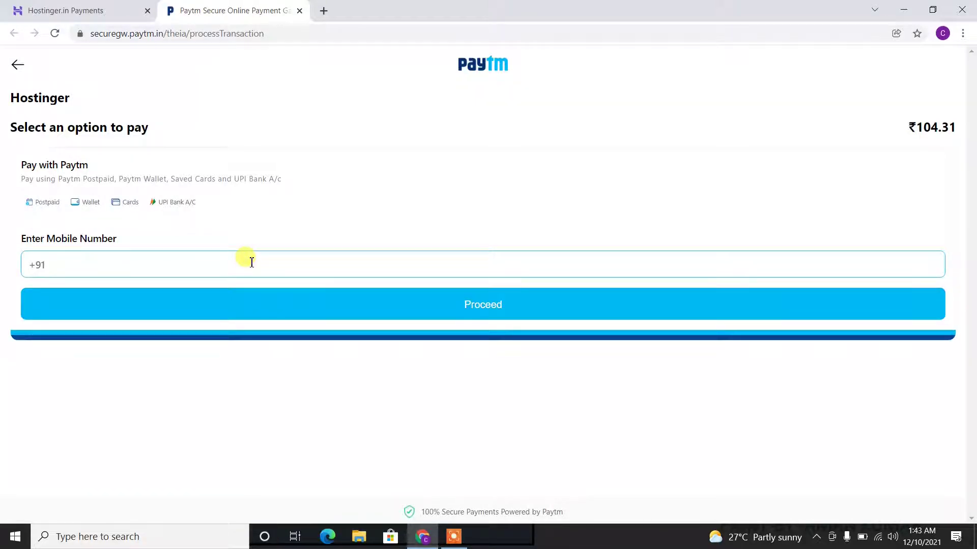
Step: Enter and correct the mobile number, then verify the Paytm one-time password
click(443, 308)
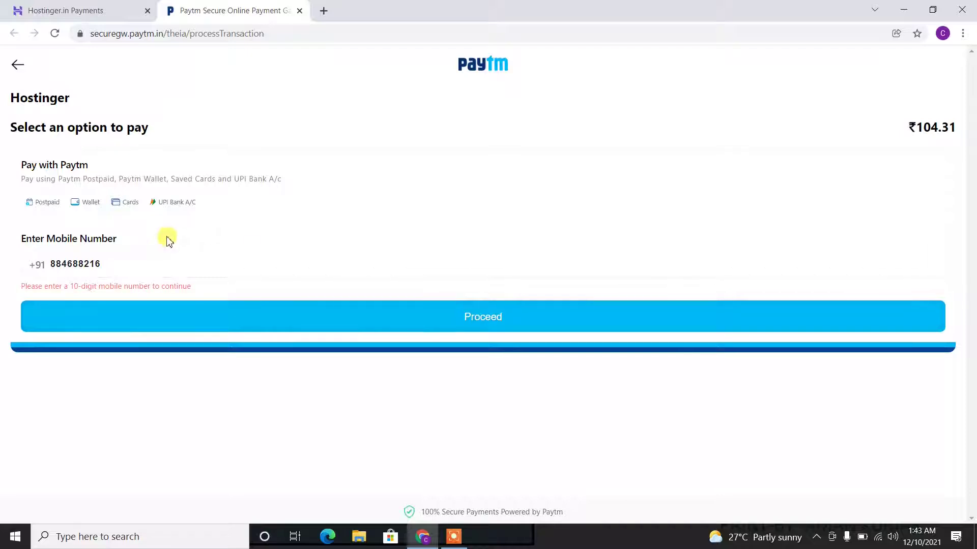
click(64, 266)
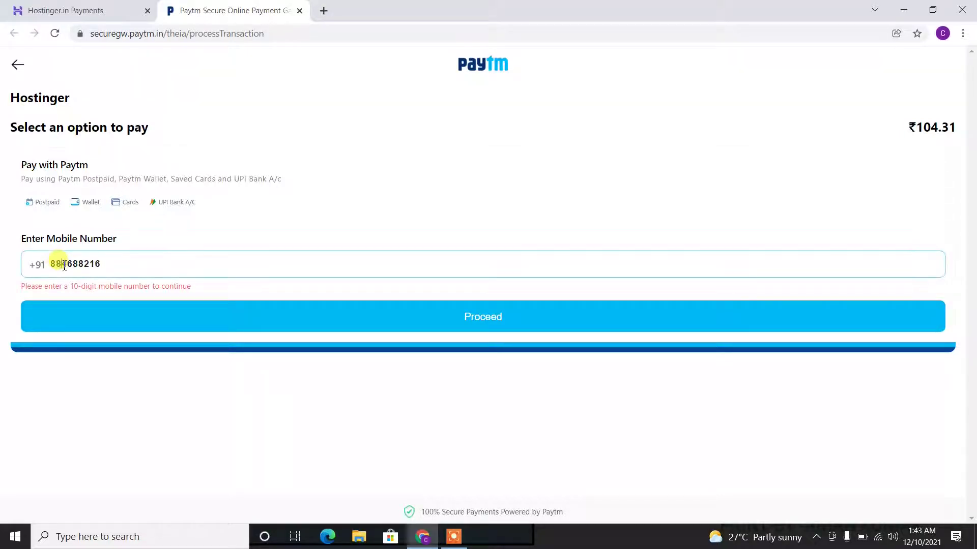
click(368, 314)
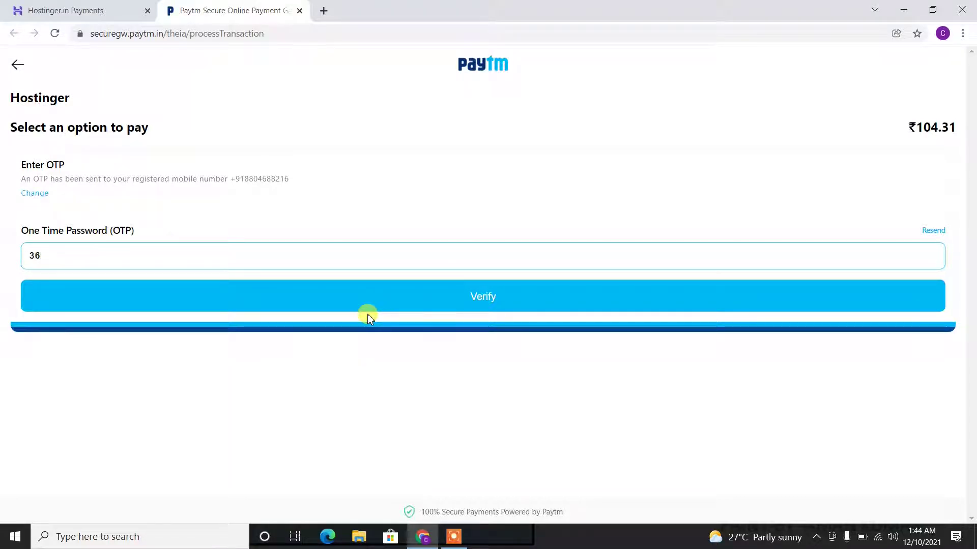
click(469, 294)
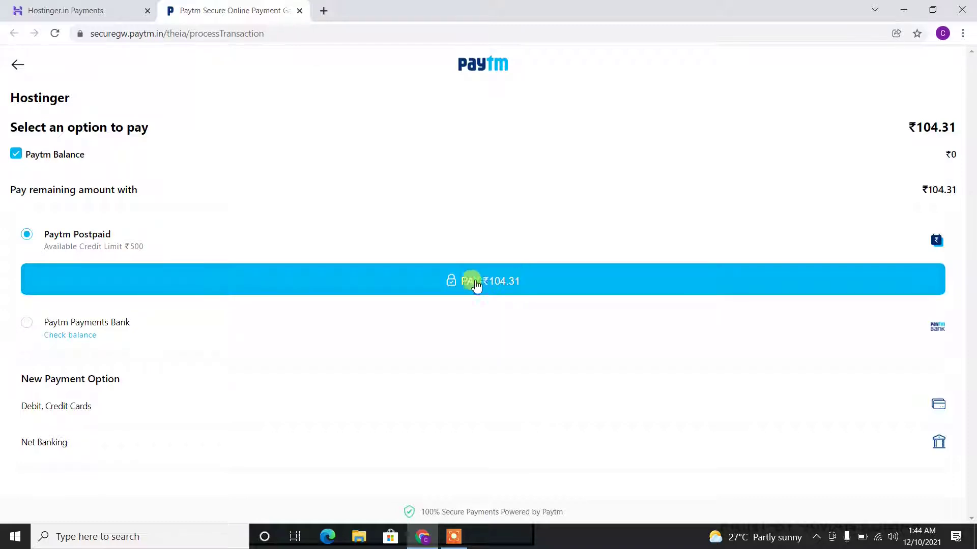
Step: Pay ₹104.31 from the Paytm Payments Bank account using the account passcode
click(23, 324)
click(144, 356)
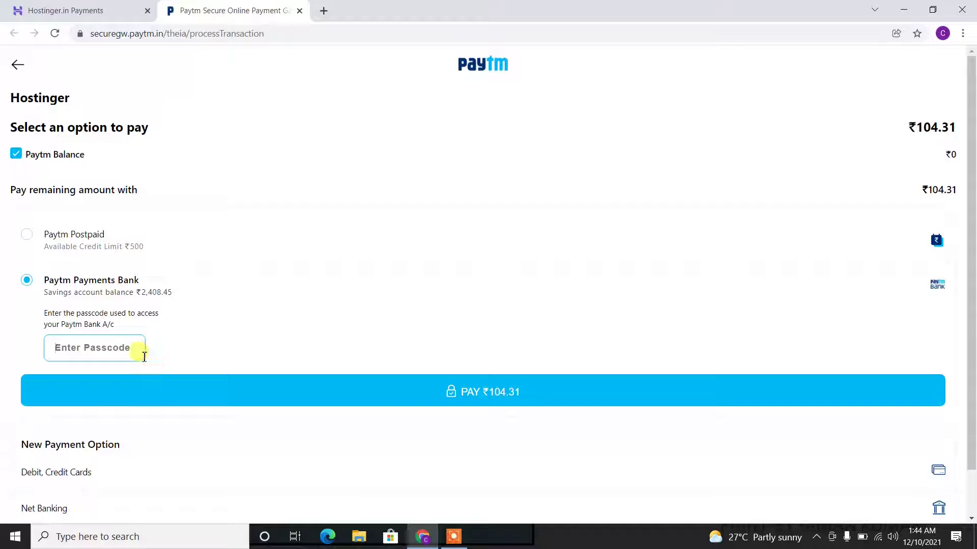
text(••••)
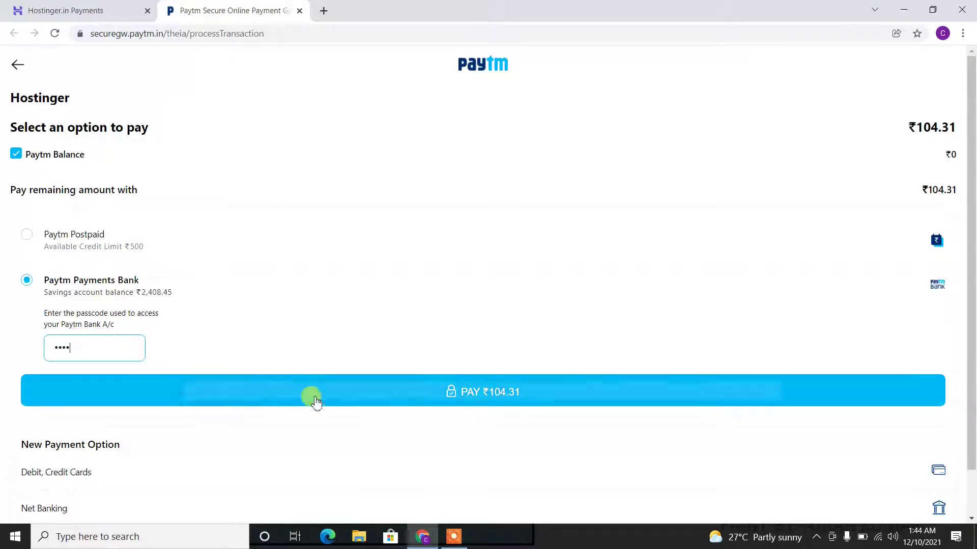
click(398, 399)
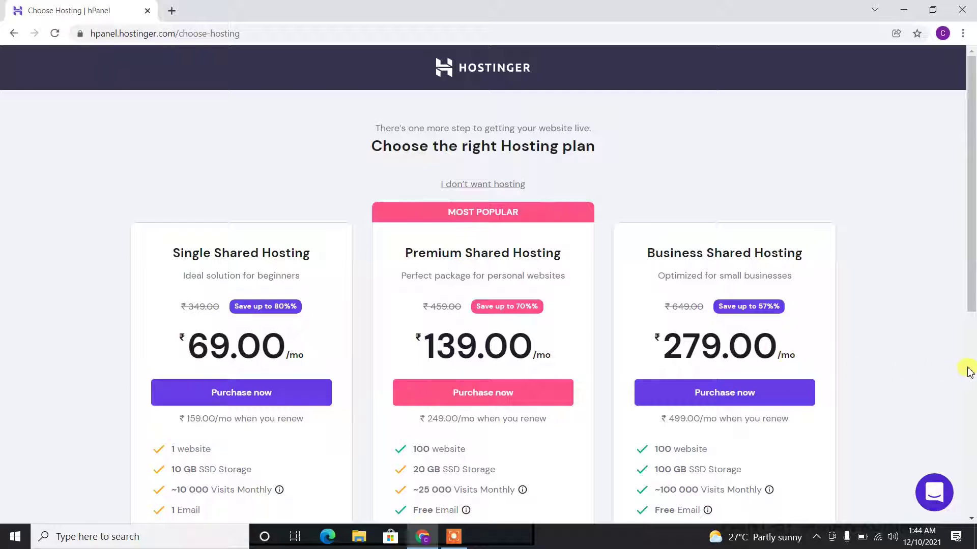
Step: Scroll past the hosting plans and choose 'I don't want hosting'
drag(975, 227, 976, 178)
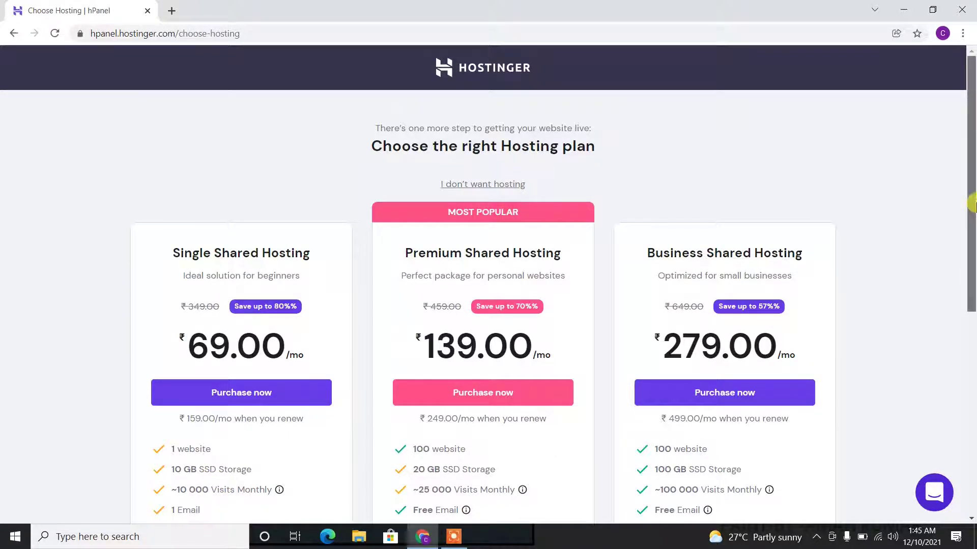
drag(972, 206, 965, 165)
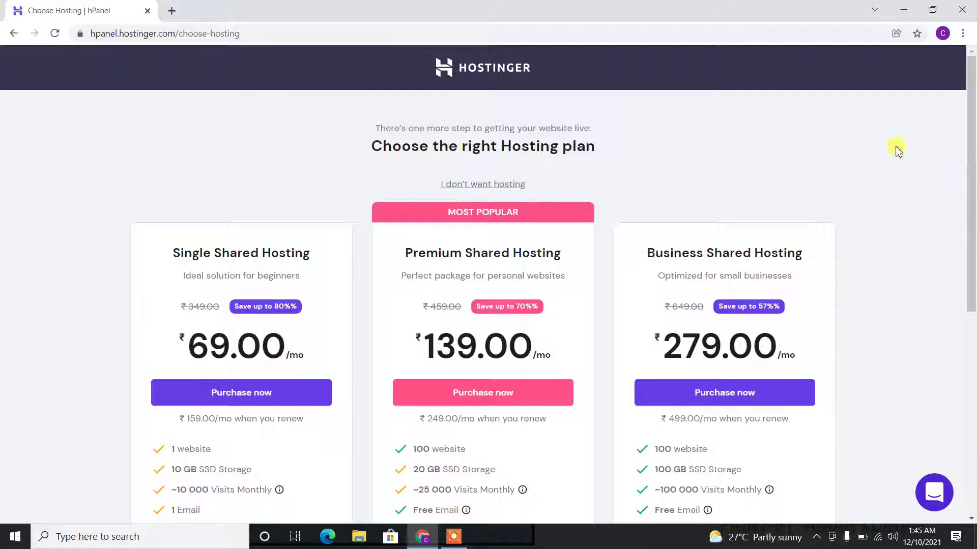
click(475, 187)
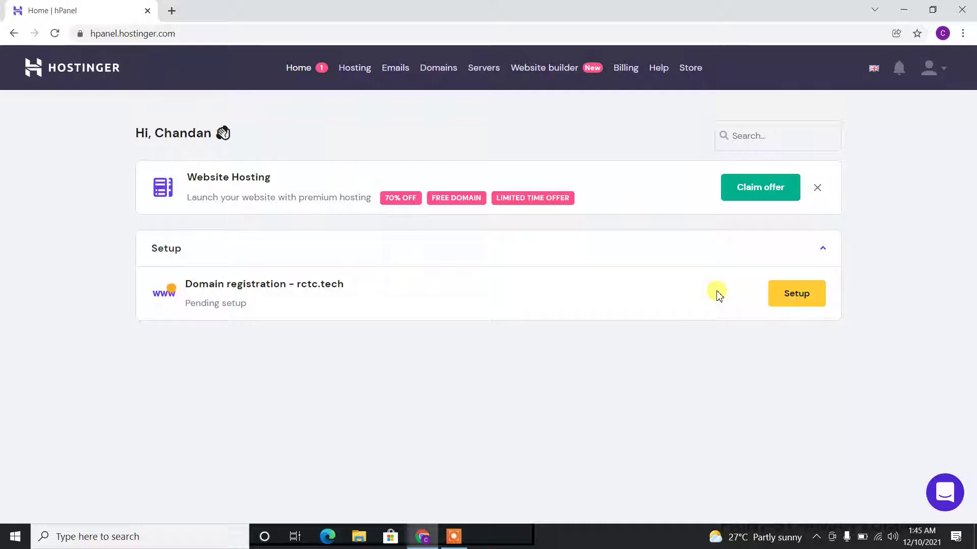
Step: Start the rctc.tech registration setup and set the country to India
click(807, 304)
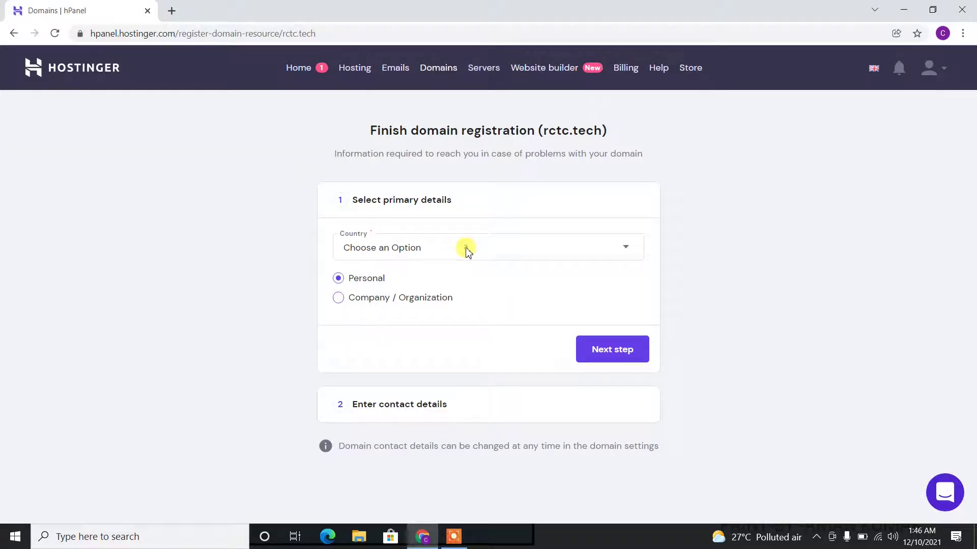
click(468, 252)
click(468, 252)
click(468, 252)
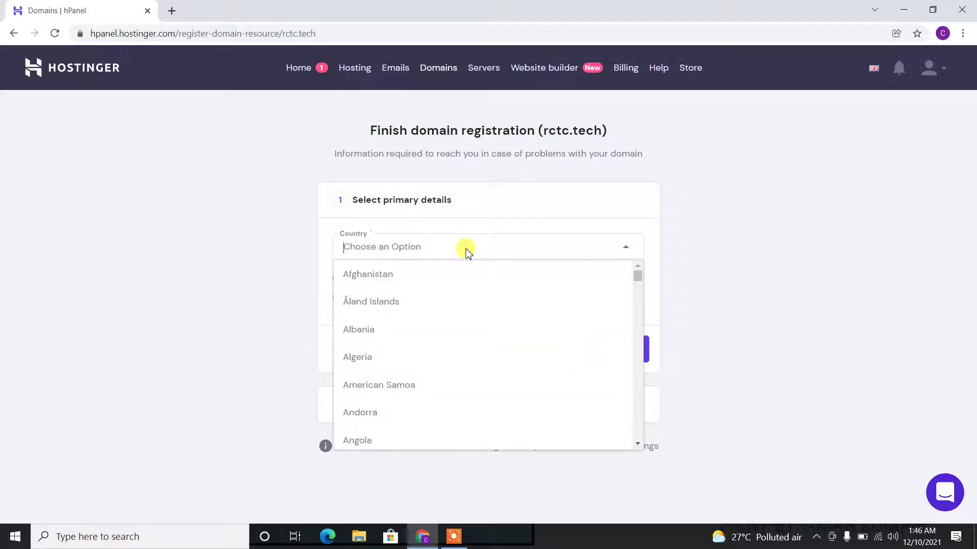
text(in)
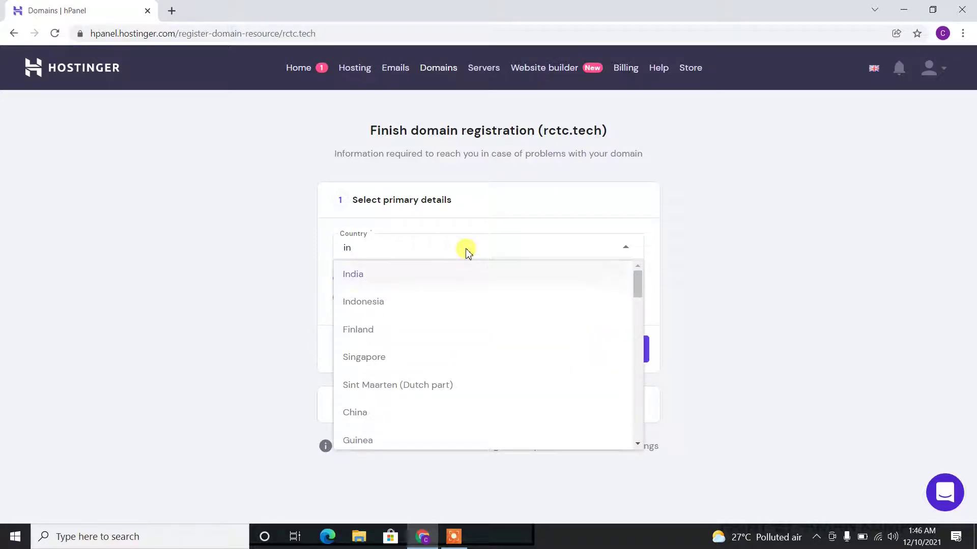
click(473, 280)
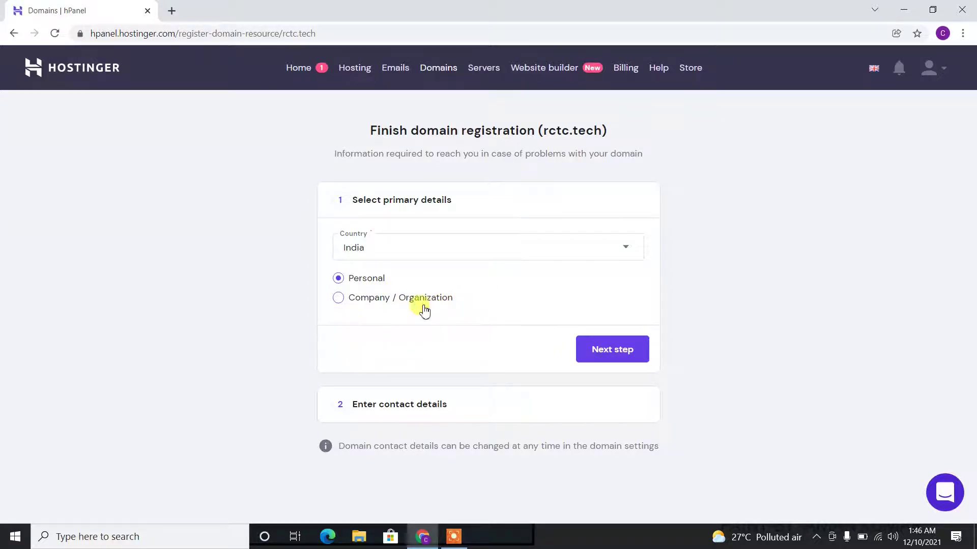
Step: Continue to the contact details and finish the rctc.tech registration
click(622, 350)
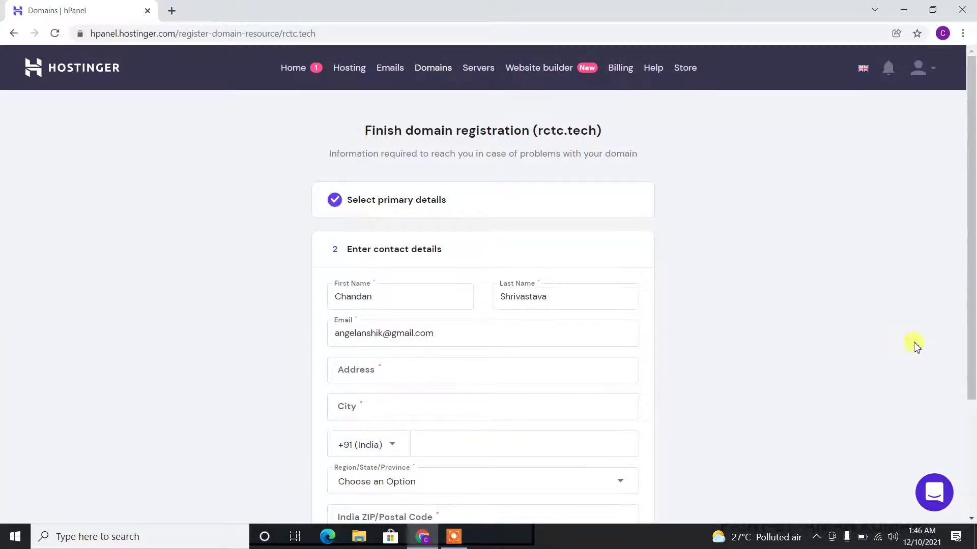
scroll(959, 298, down, 3)
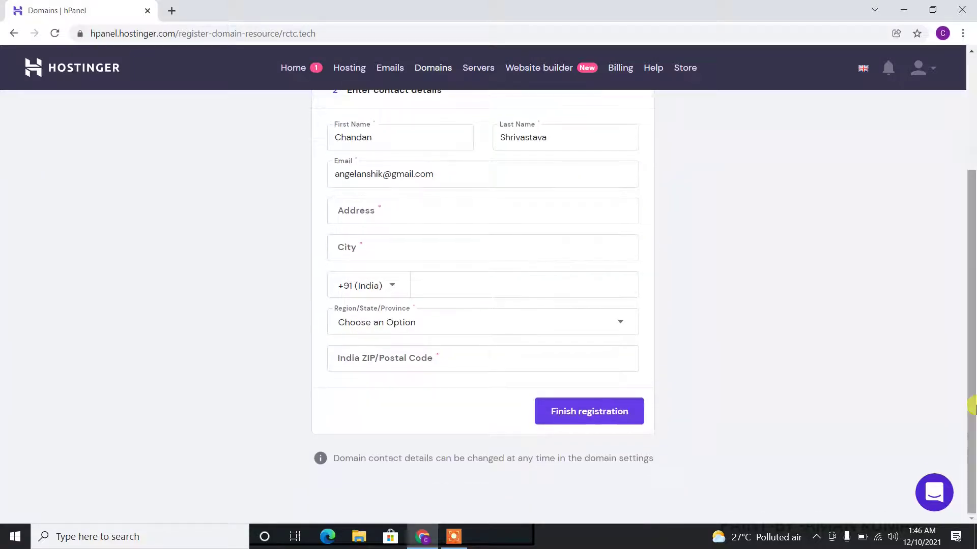
click(389, 212)
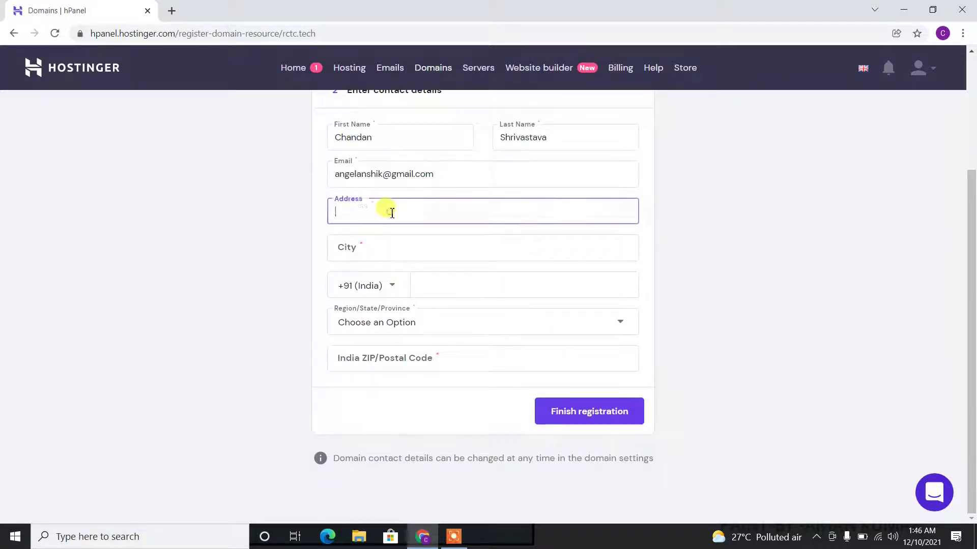
click(609, 410)
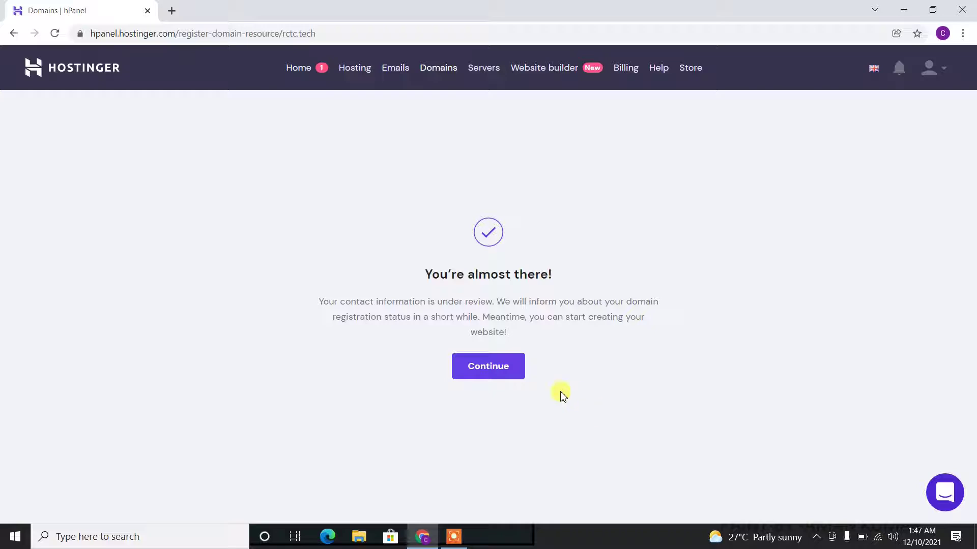
Step: Answer the onboarding questions: website for Myself, A blog, professional website creator
click(520, 378)
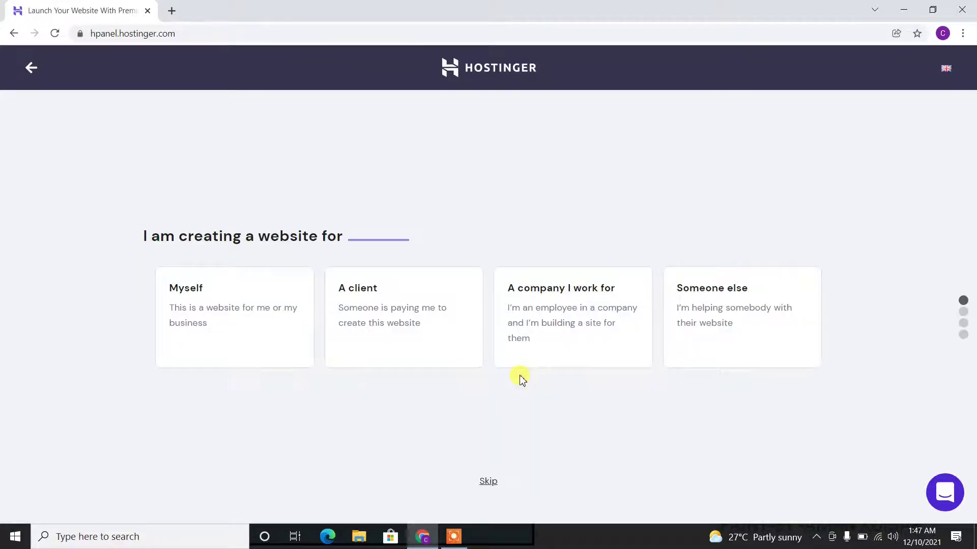
click(236, 311)
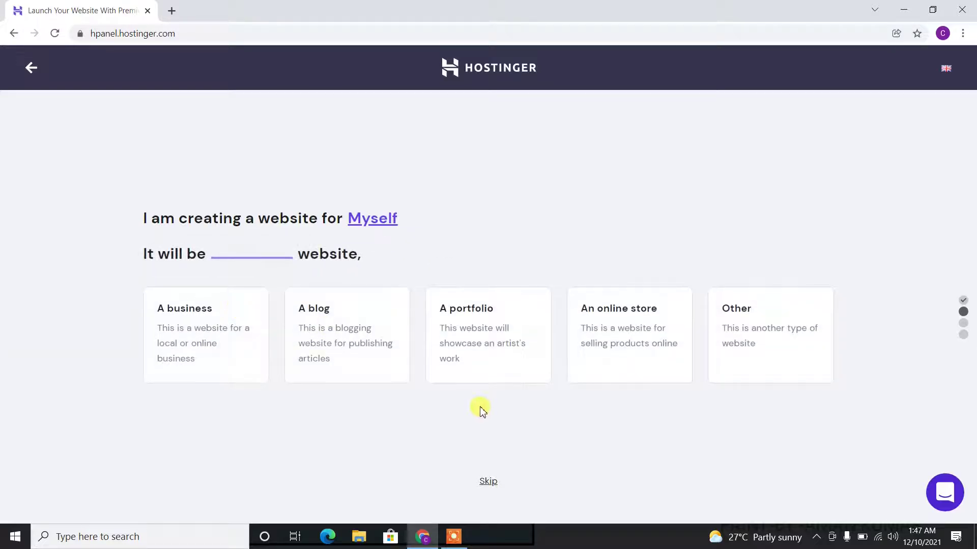
click(354, 353)
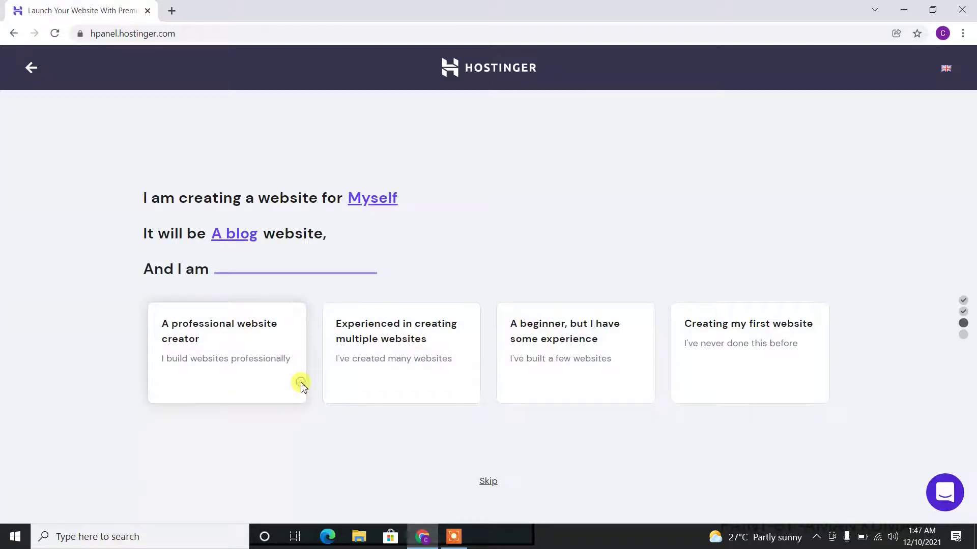
click(302, 388)
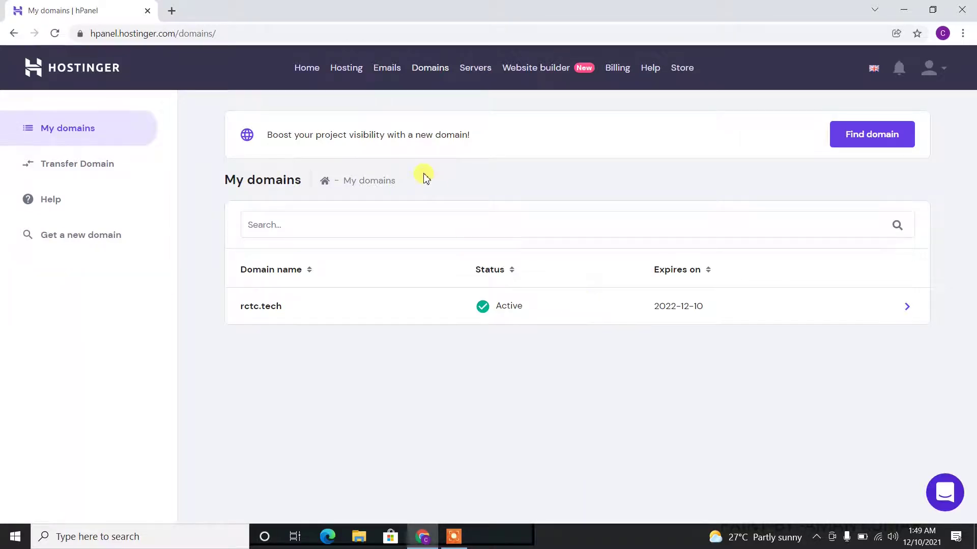
Step: Load the Google homepage in a new browser tab
click(172, 11)
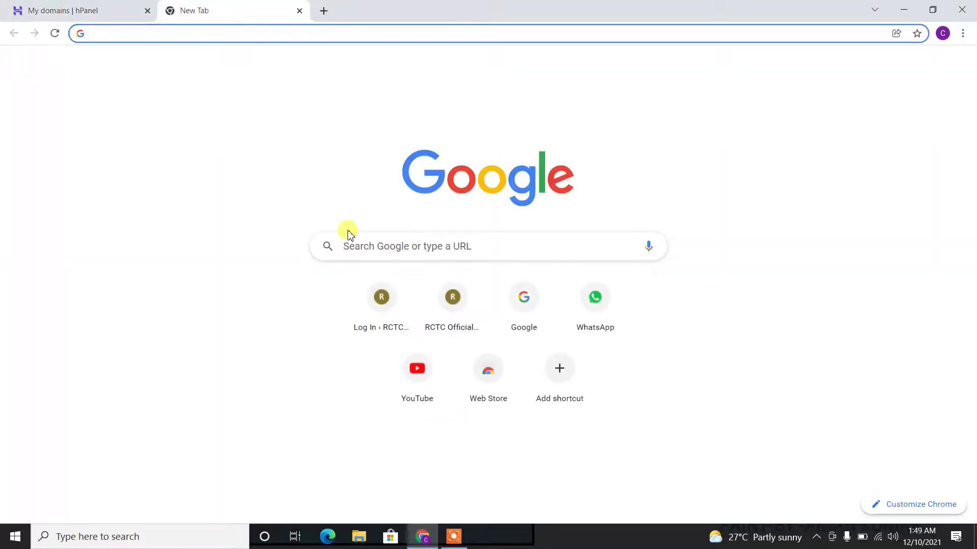
click(532, 295)
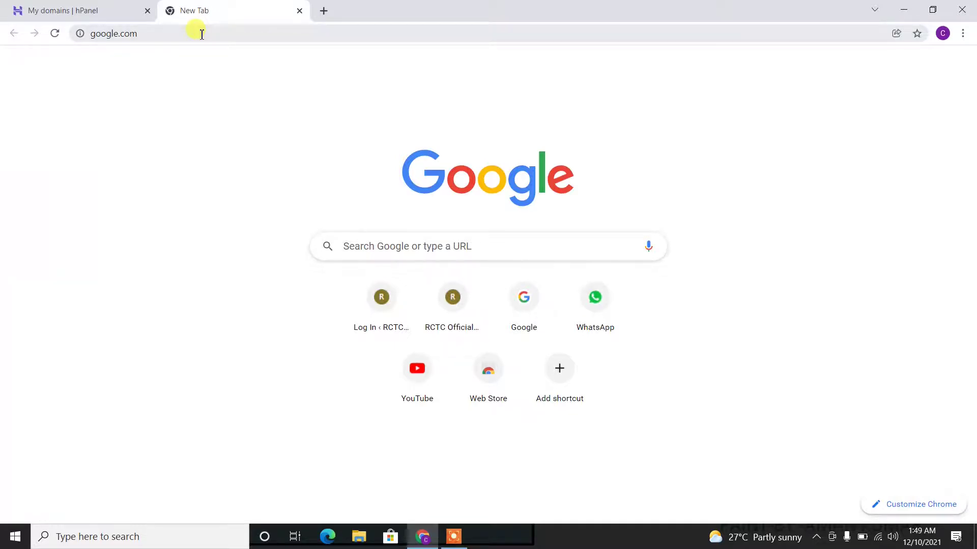
key(Return)
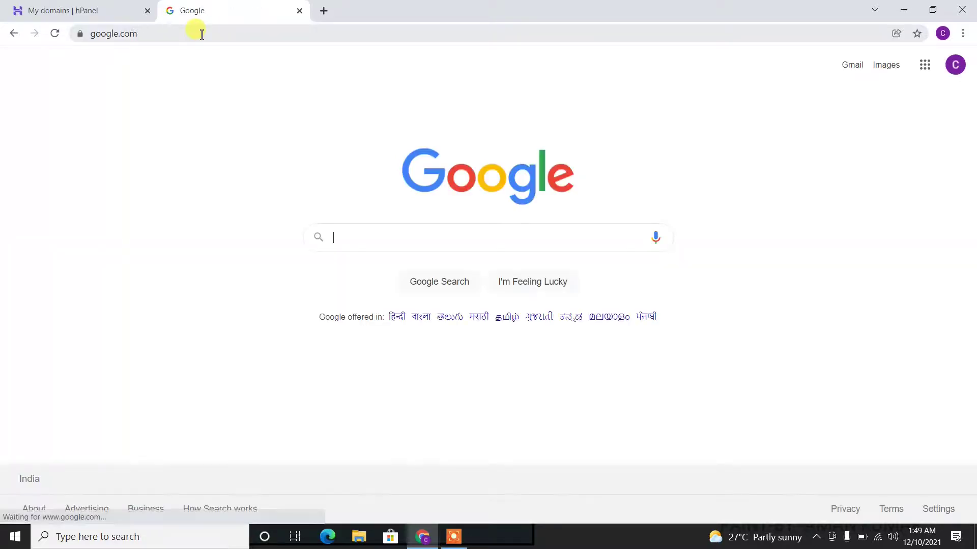
Step: Search Google for 'infinityfree hosting' and scroll down to the infinityfree.net result
text(in)
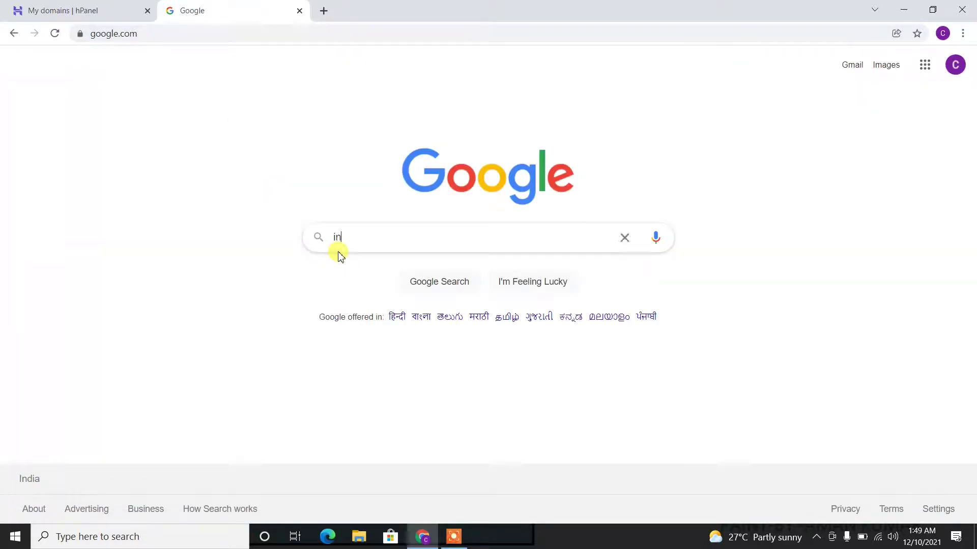
text(finity)
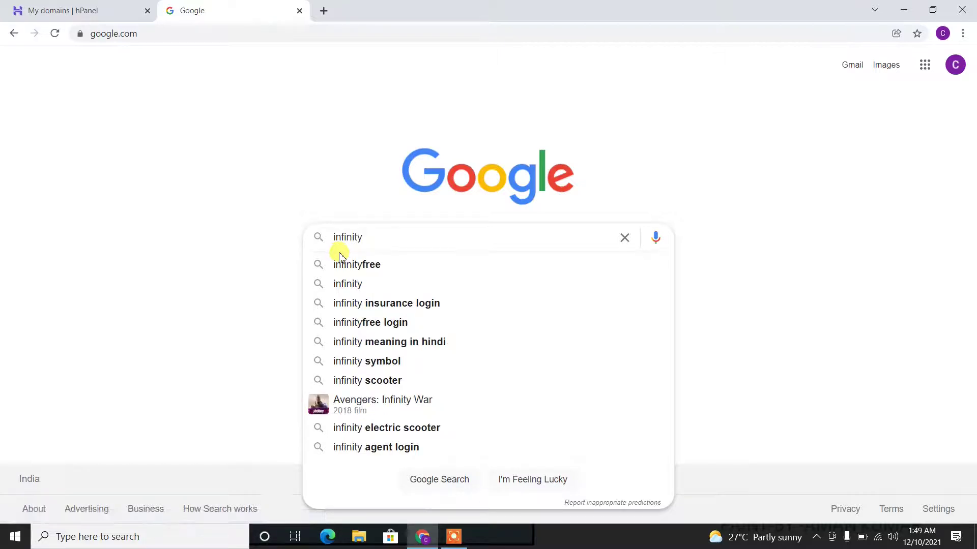
key(Down)
key(Up)
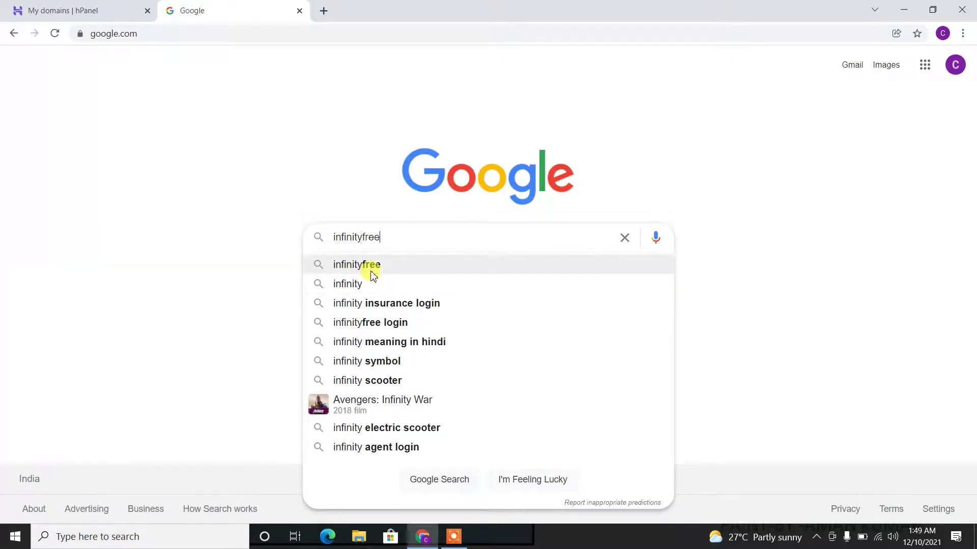
key(Up)
key(Down)
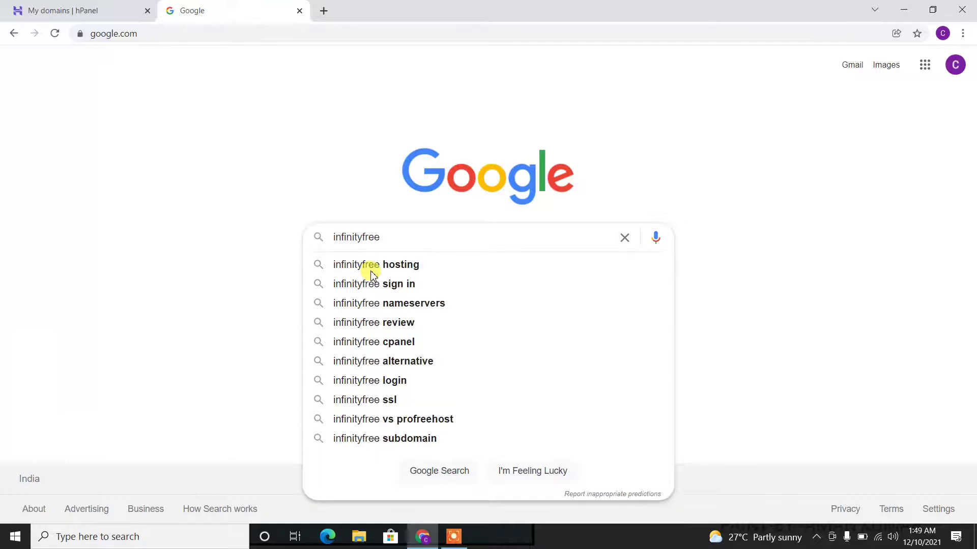
text(hod)
key(BackSpace)
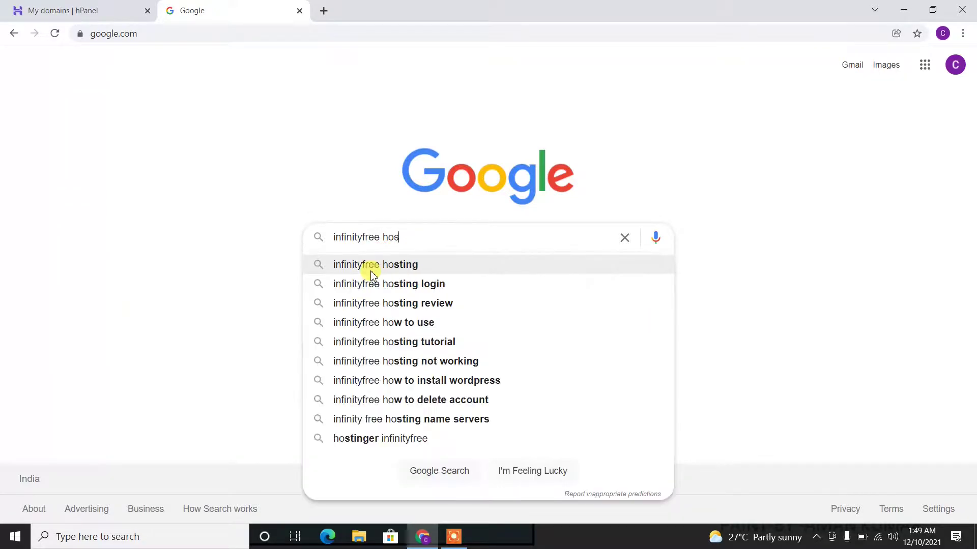
text(sting)
click(372, 270)
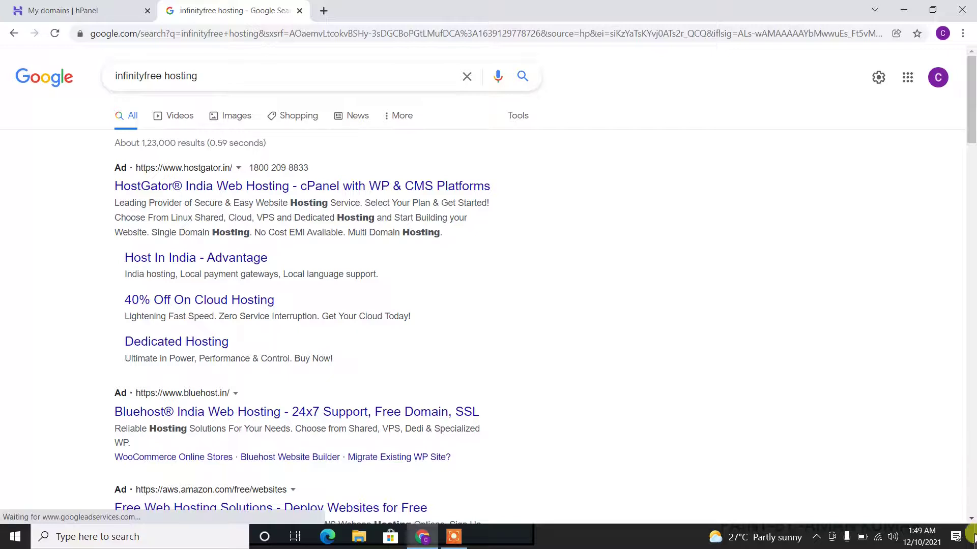
click(971, 518)
click(972, 519)
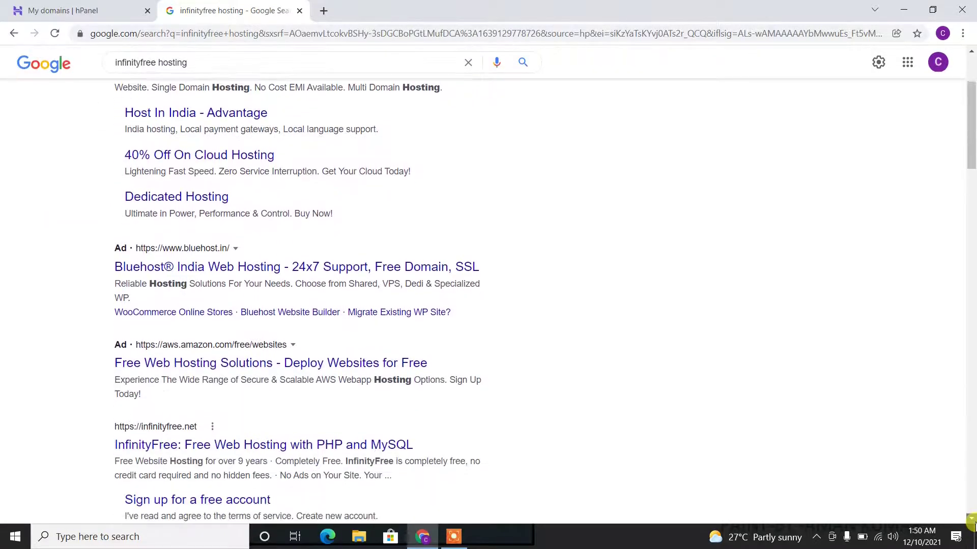
click(972, 520)
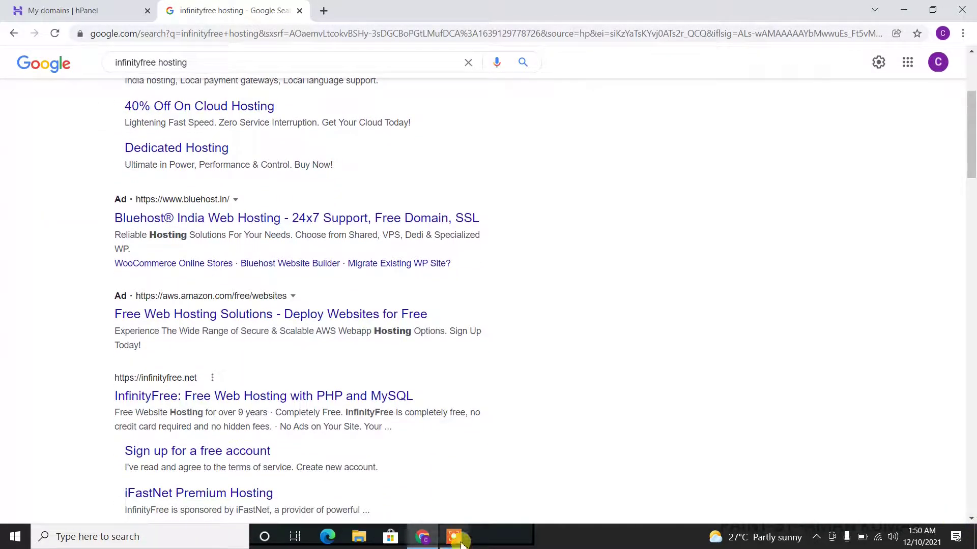
Step: Open infinityfree.net's Sign Up page, then start a fresh browser tab
click(181, 396)
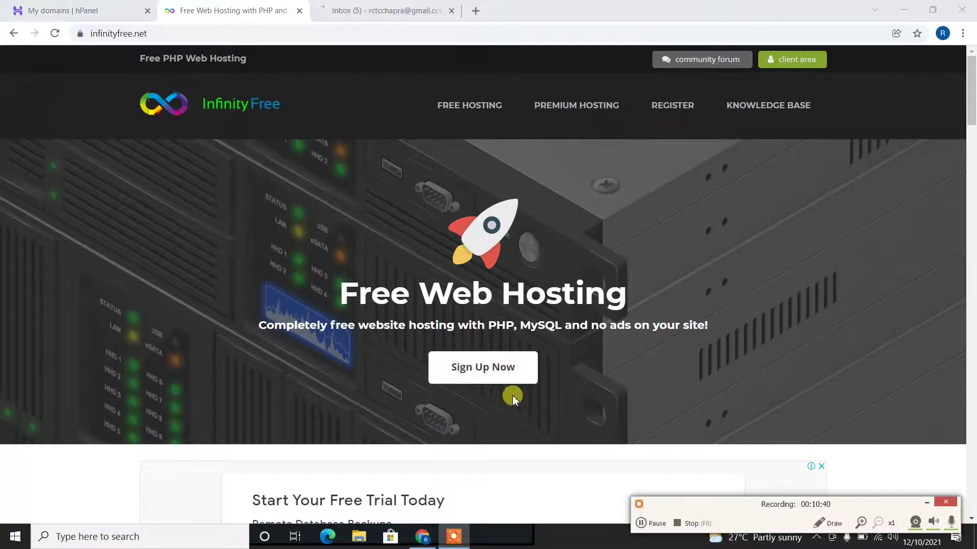
click(503, 382)
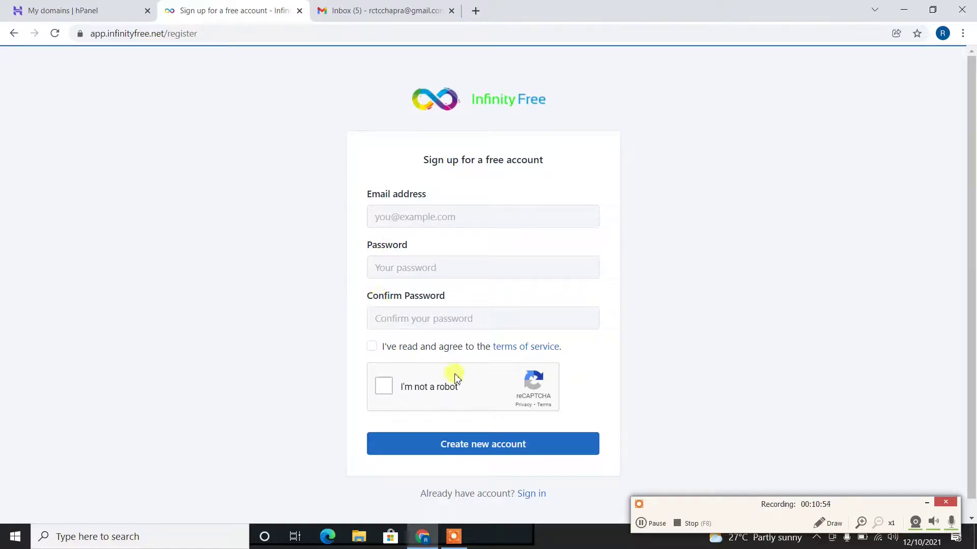
click(476, 11)
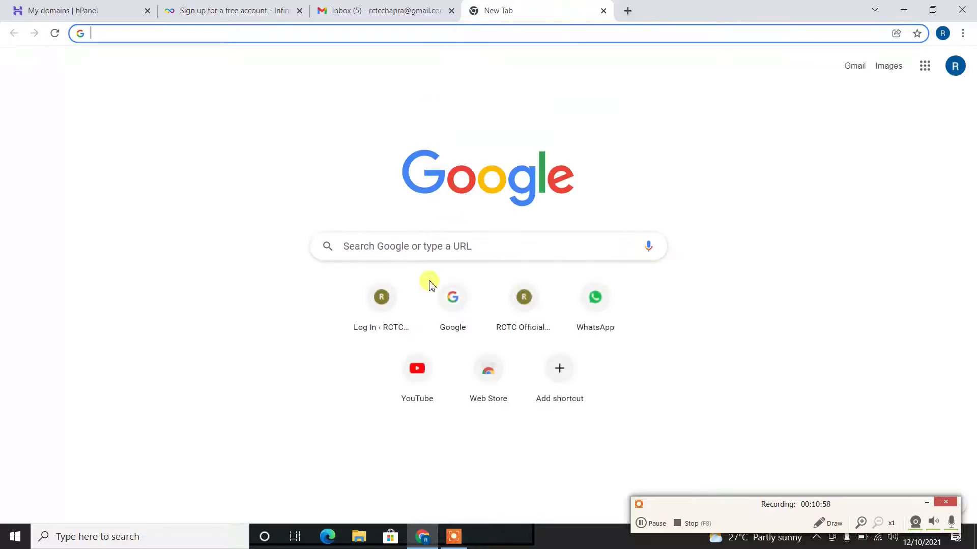
Step: Search Google for 'name server for infinityfree' and copy ns1.epizy.com from the results
click(430, 309)
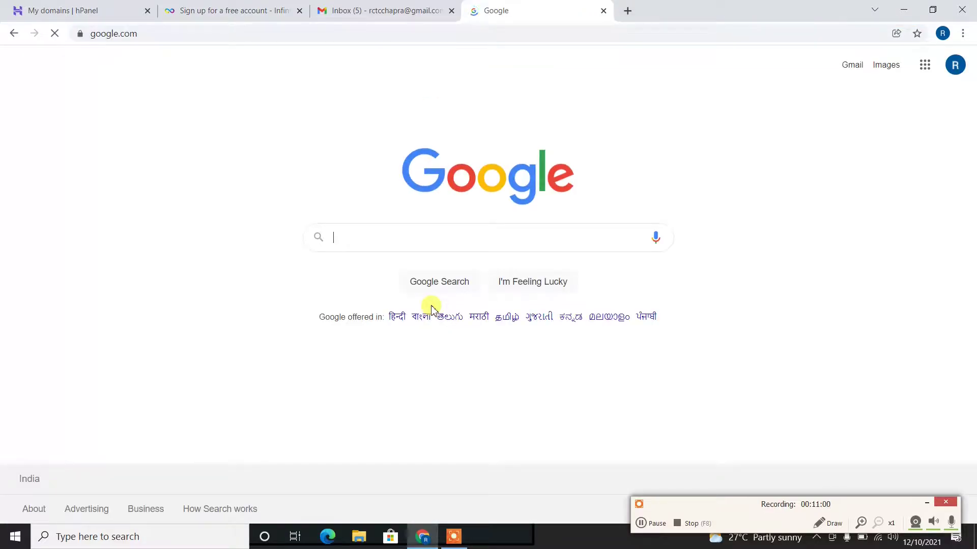
text(na)
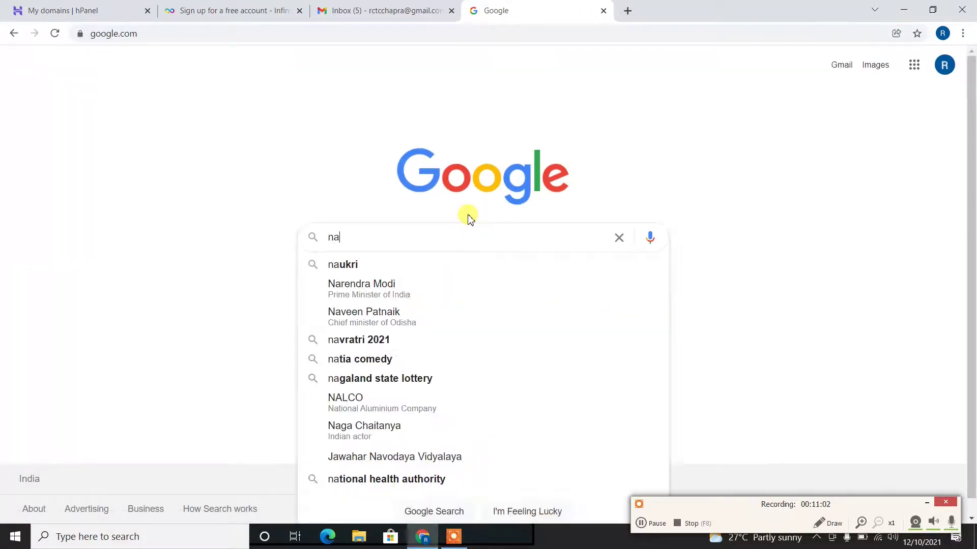
text(me serve)
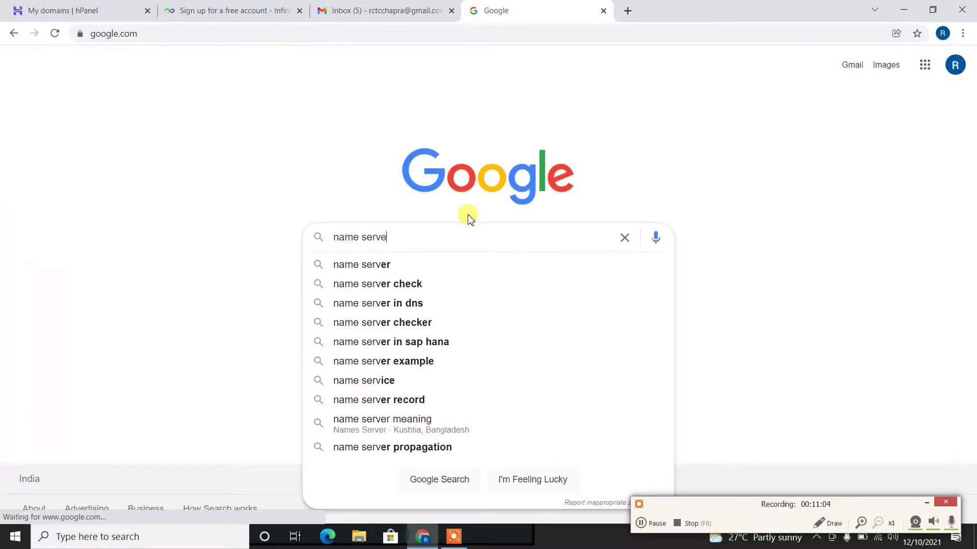
text(r for )
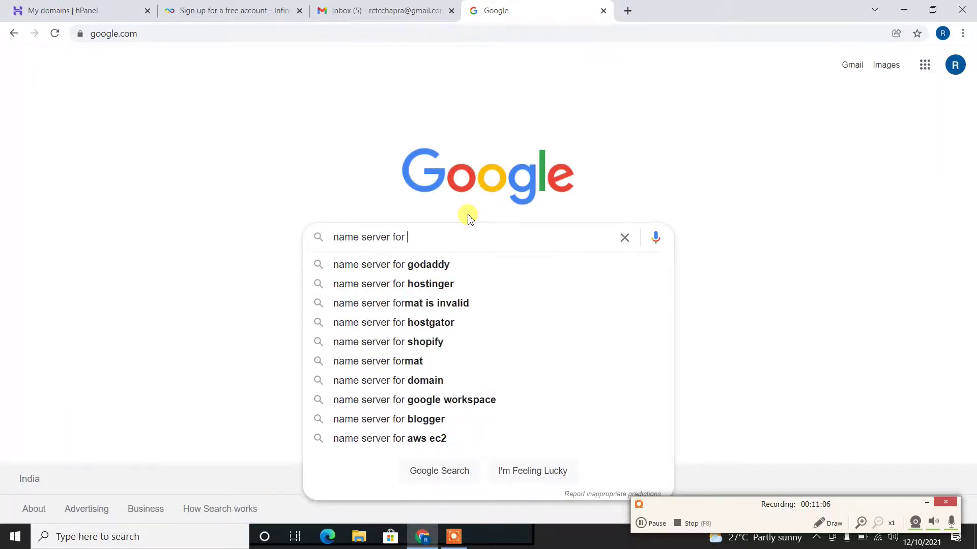
text(inf)
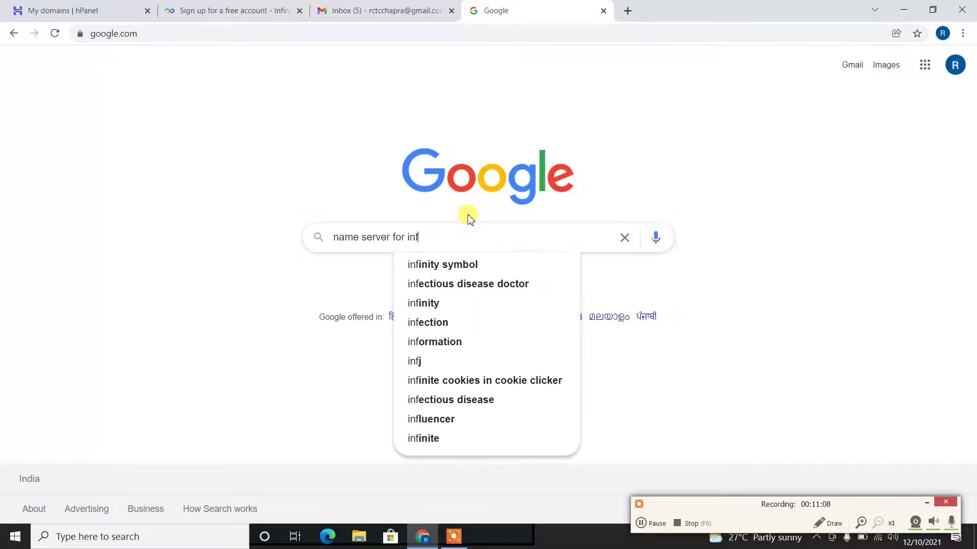
text(ini)
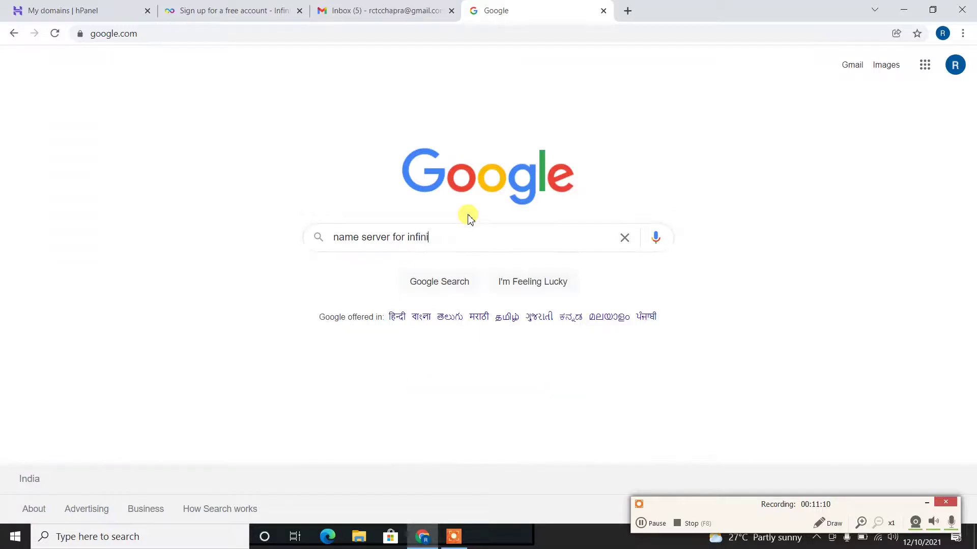
text(tyfree)
key(Return)
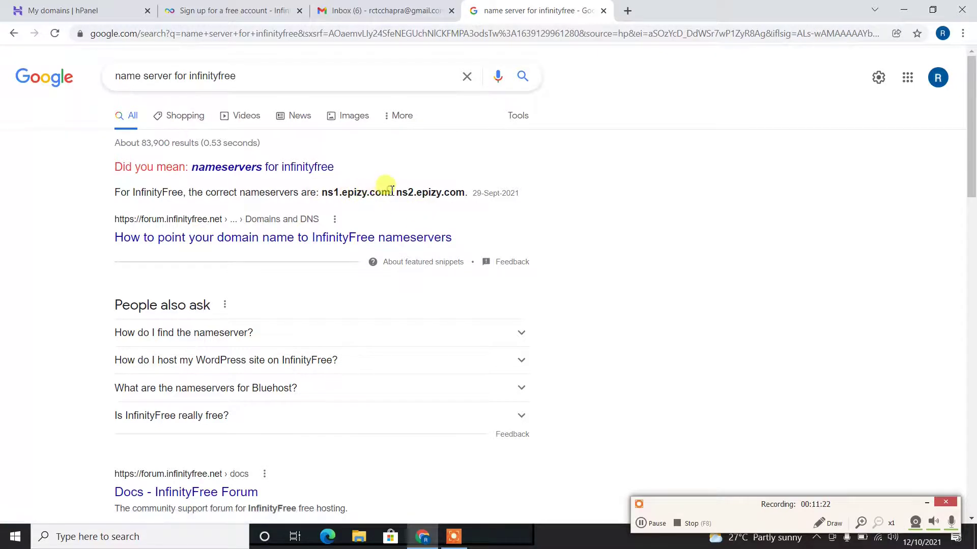
drag(390, 192, 323, 193)
key(ctrl+c)
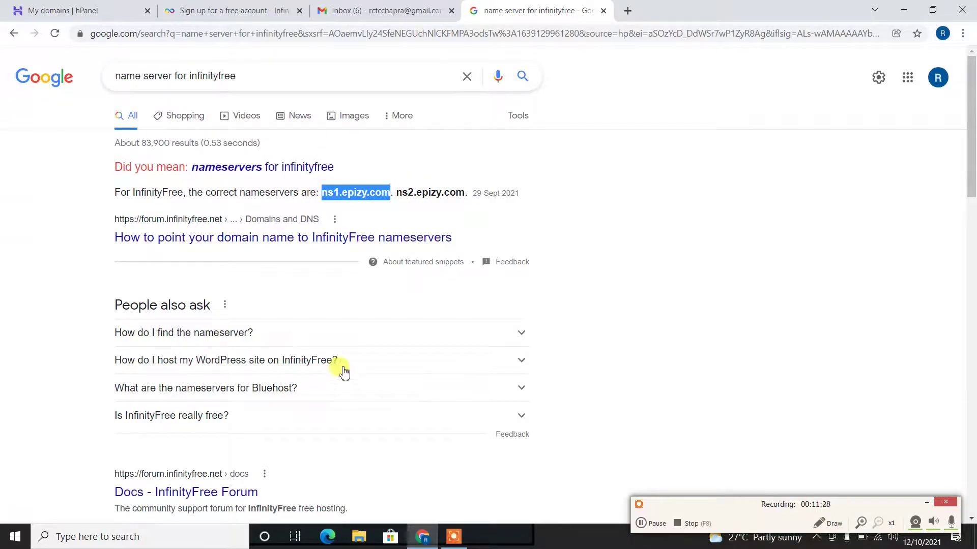
click(87, 8)
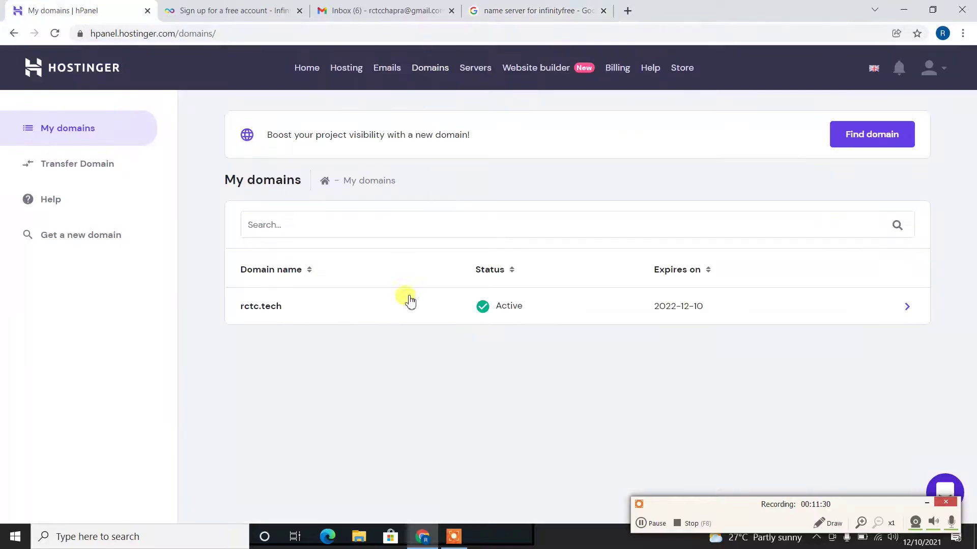
Step: Open rctc.tech's DNS / Nameservers settings and choose to set custom nameservers
click(365, 310)
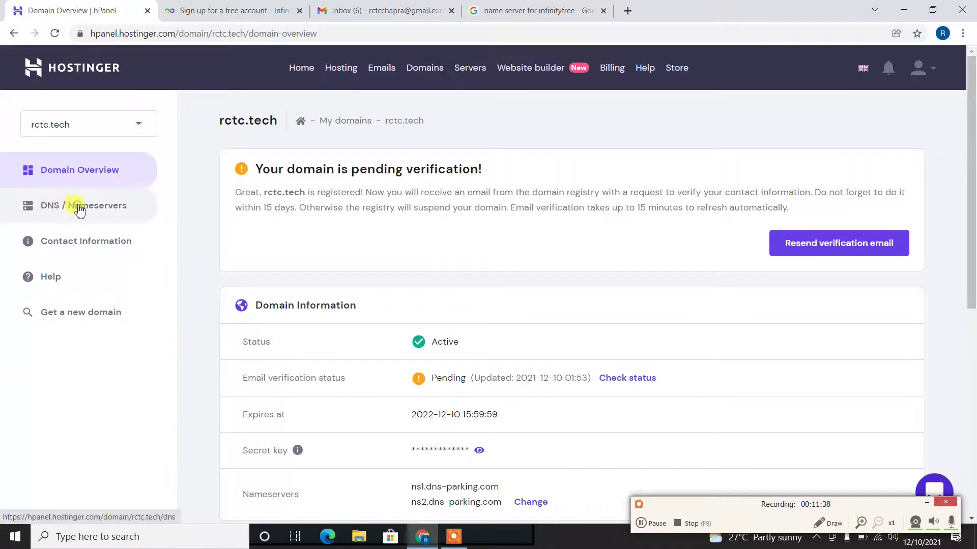
click(79, 210)
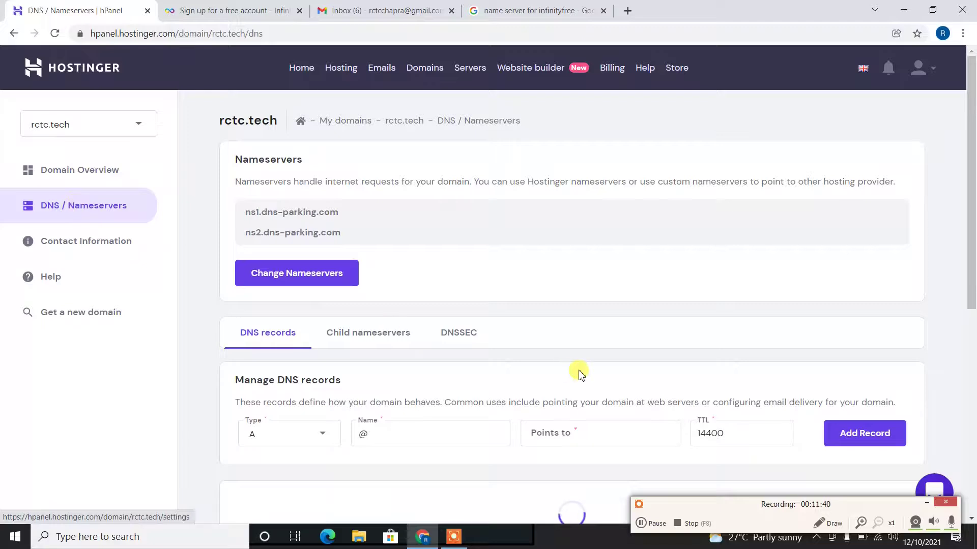
scroll(970, 254, down, 13)
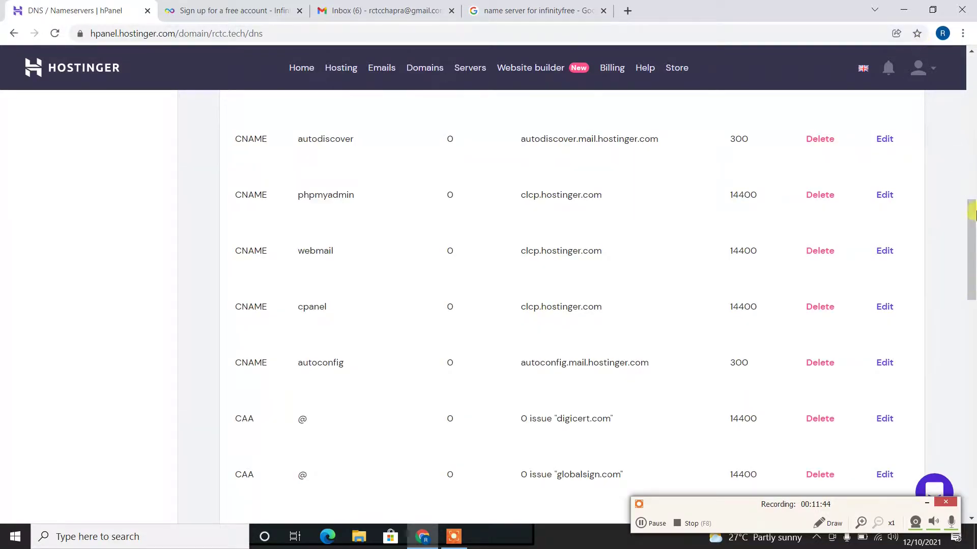
drag(972, 234, 972, 91)
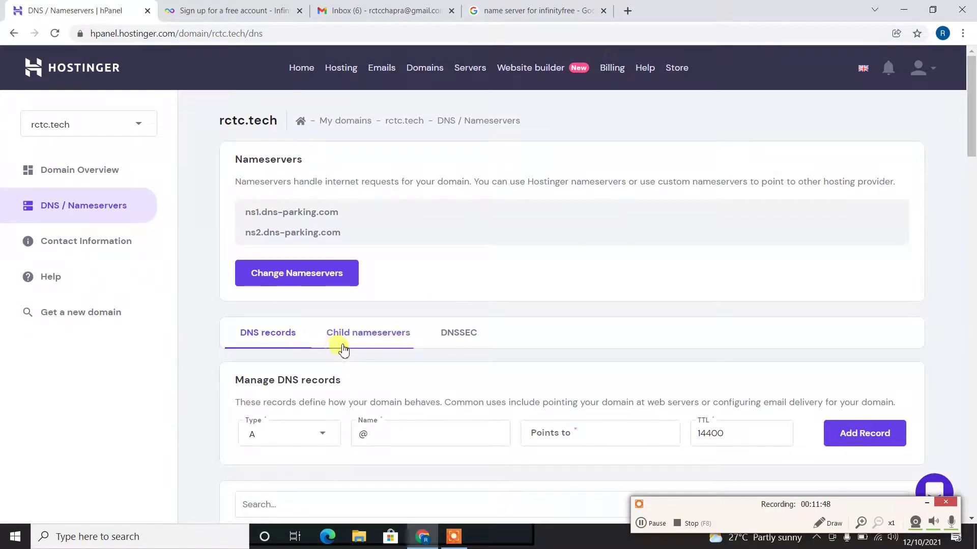
click(304, 281)
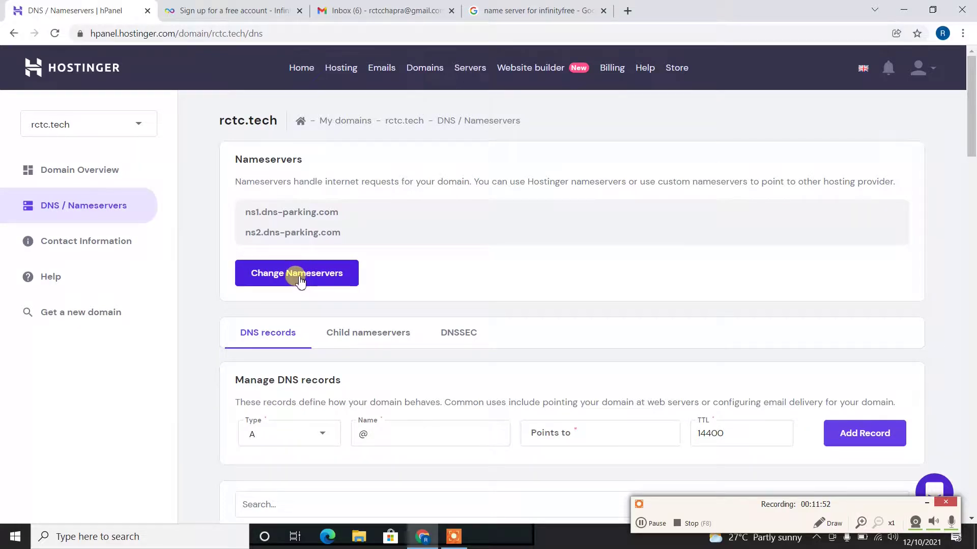
click(295, 278)
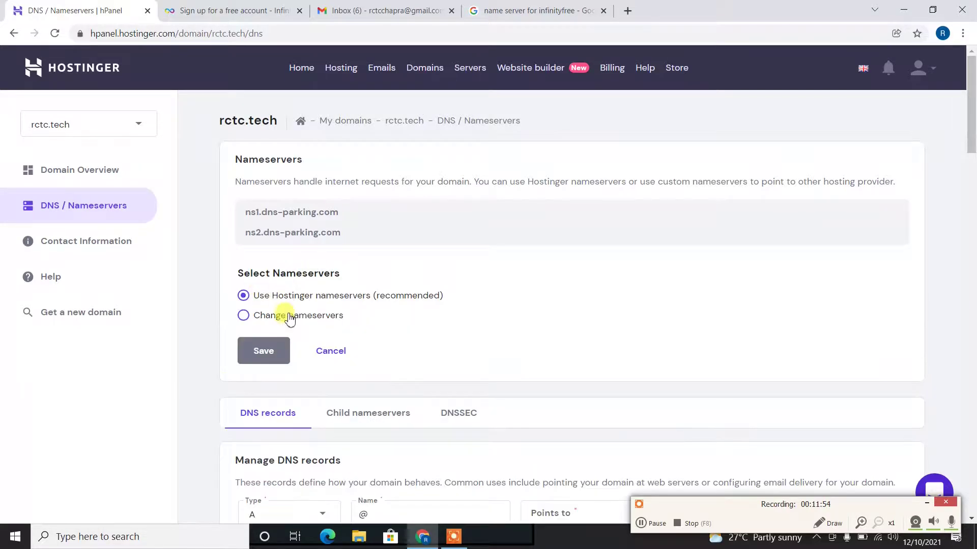
click(244, 316)
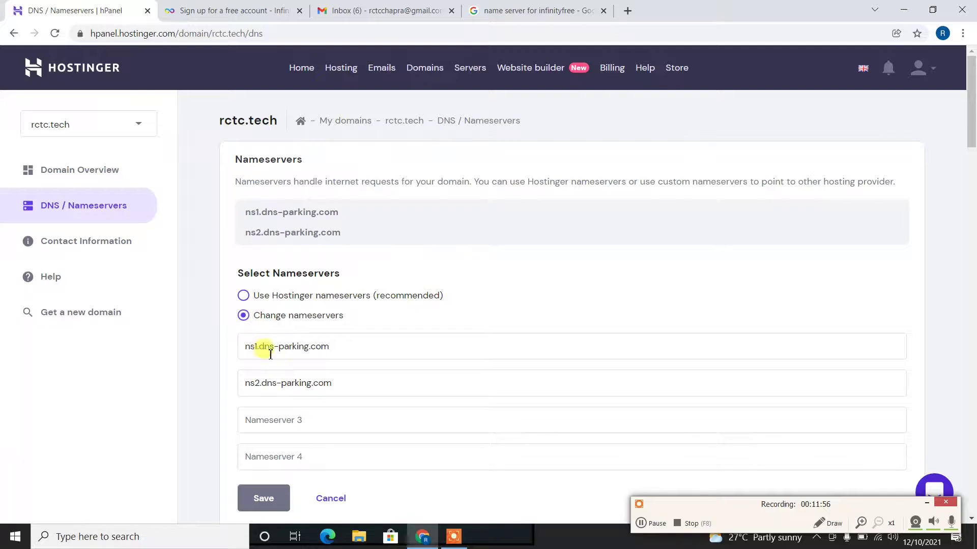
Step: Replace ns1/ns2.dns-parking.com with ns1.epizy.com and ns2.epizy.com and save the change
drag(336, 346, 219, 337)
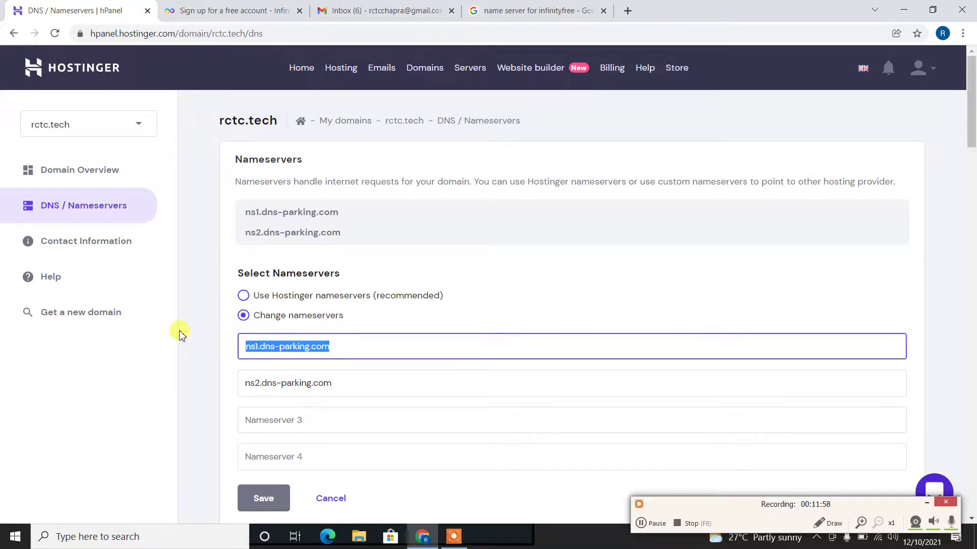
key(ctrl+v)
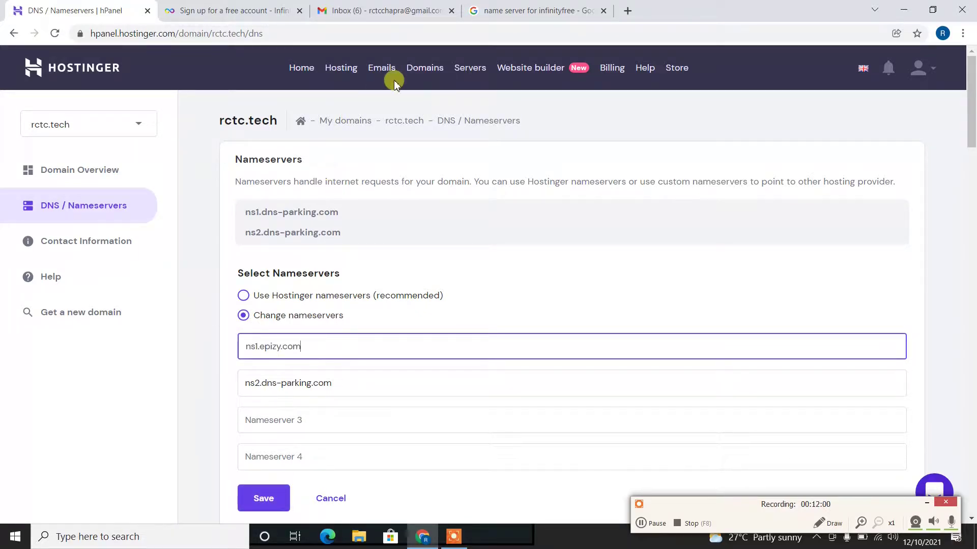
click(484, 7)
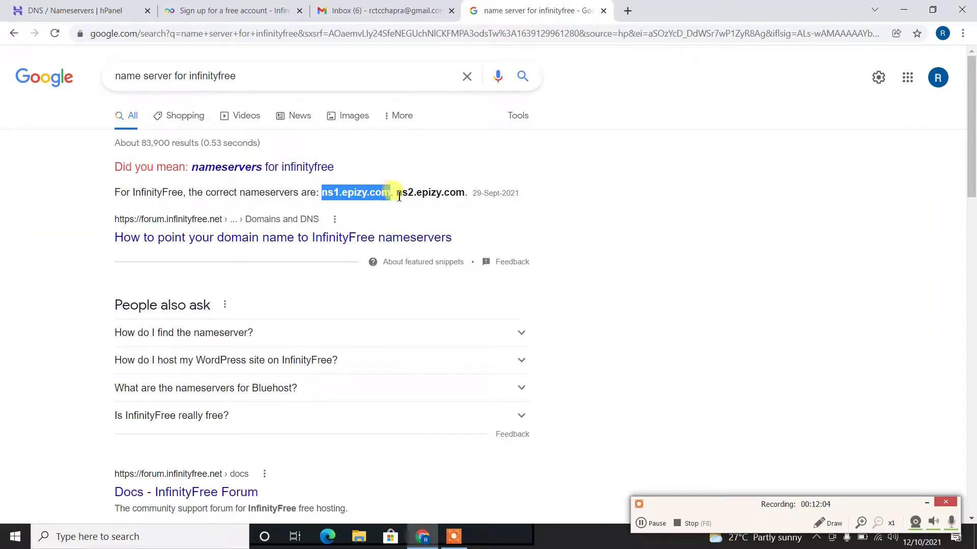
drag(396, 197, 467, 197)
key(ctrl+c)
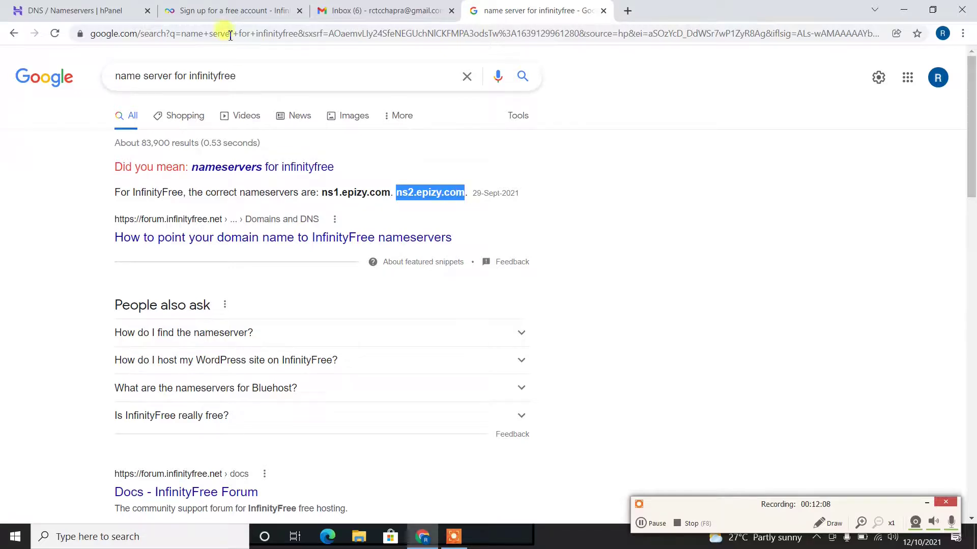
click(227, 11)
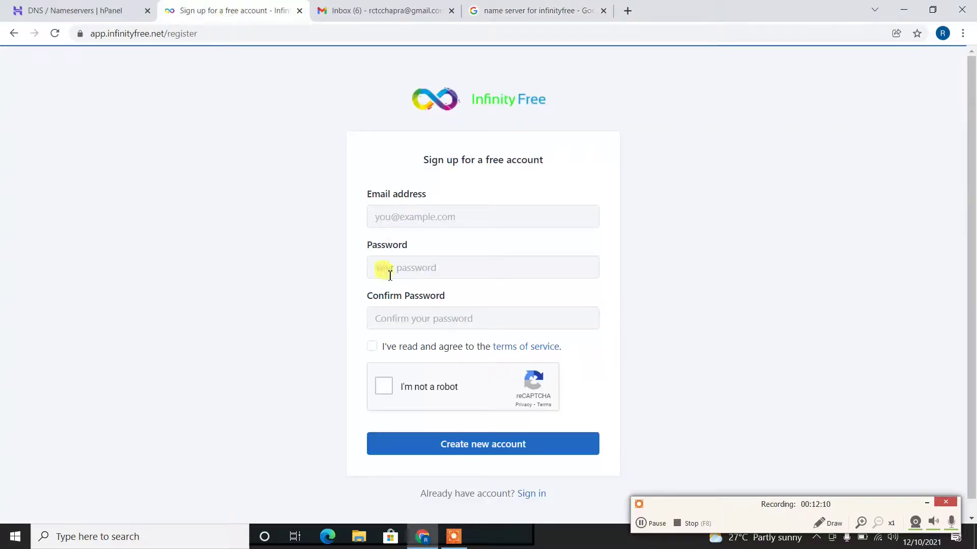
click(76, 10)
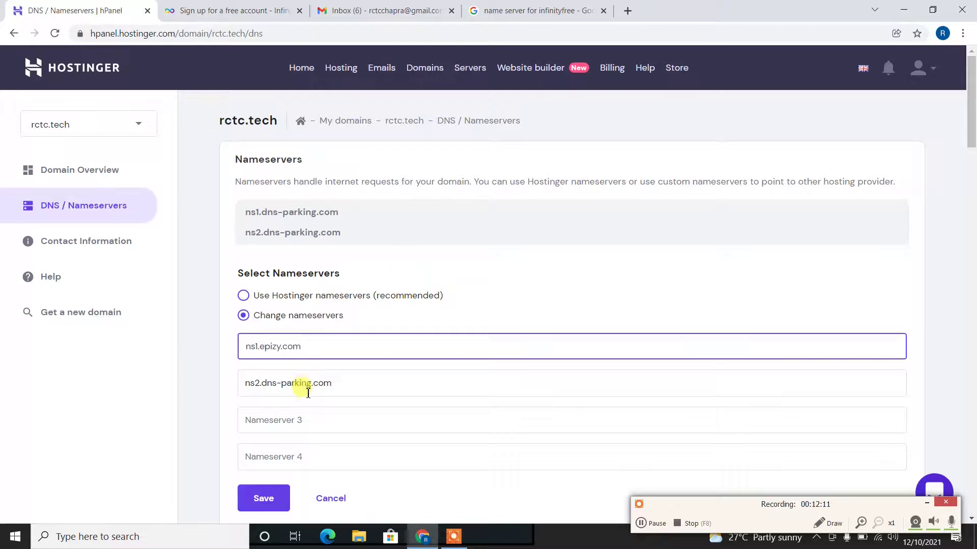
click(333, 388)
drag(337, 389, 138, 377)
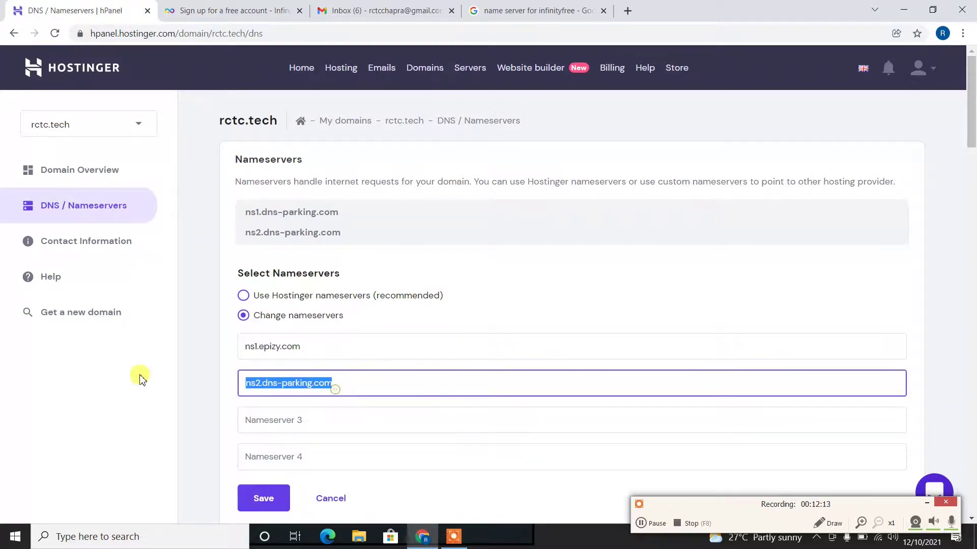
key(ctrl+v)
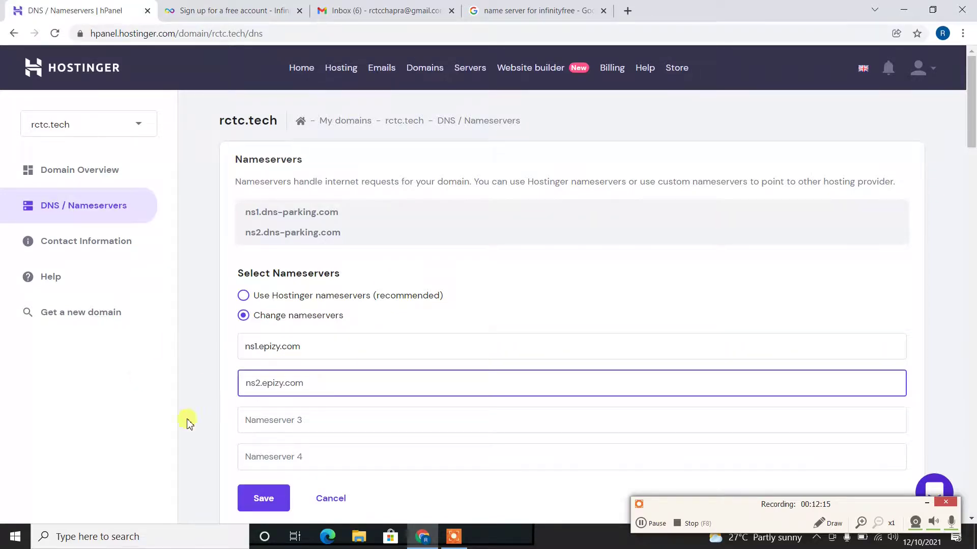
click(264, 502)
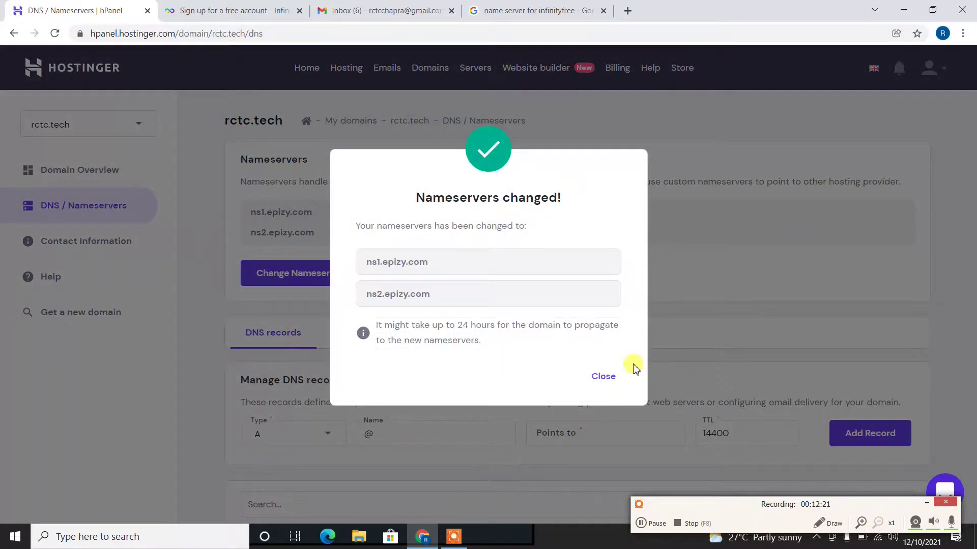
click(607, 377)
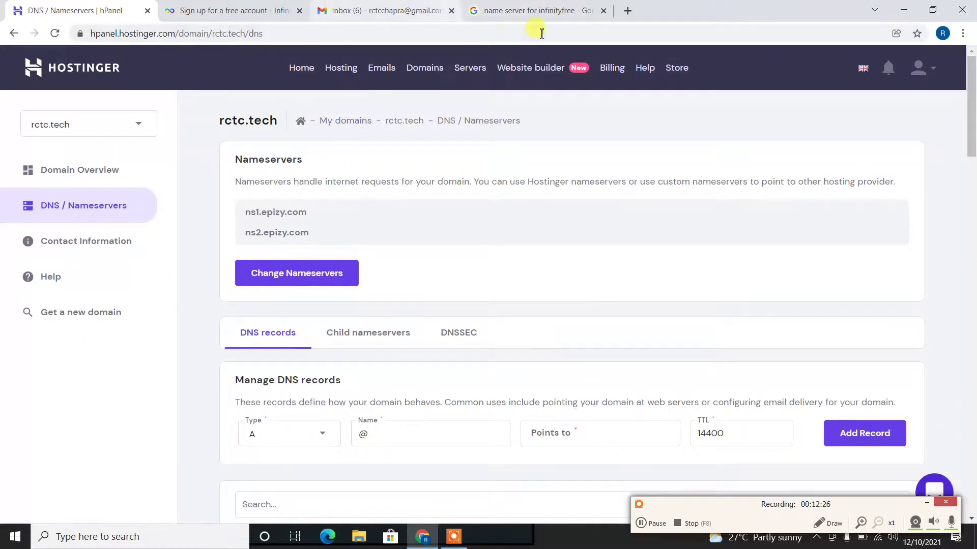
Step: Enter the account e-mail, a password and its confirmation, and tick the terms of service
click(237, 7)
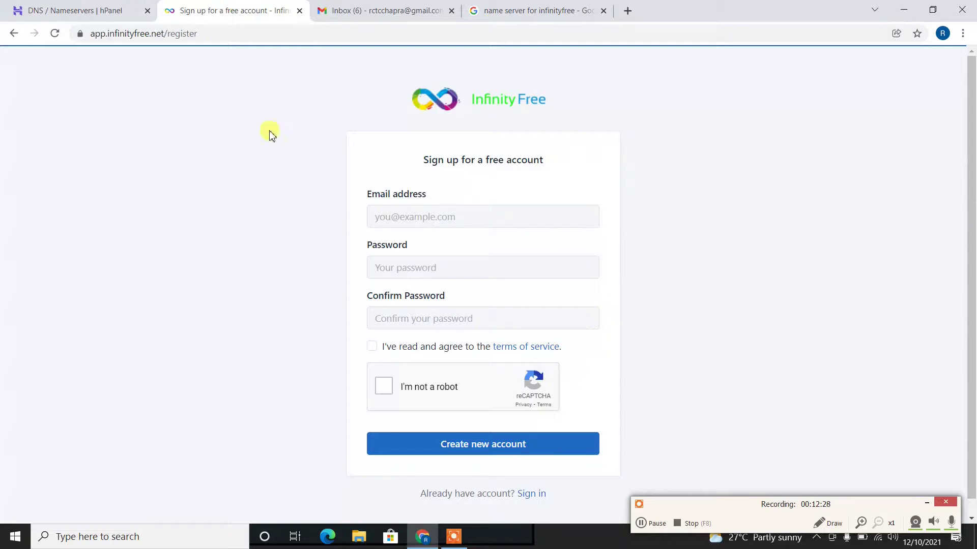
click(463, 220)
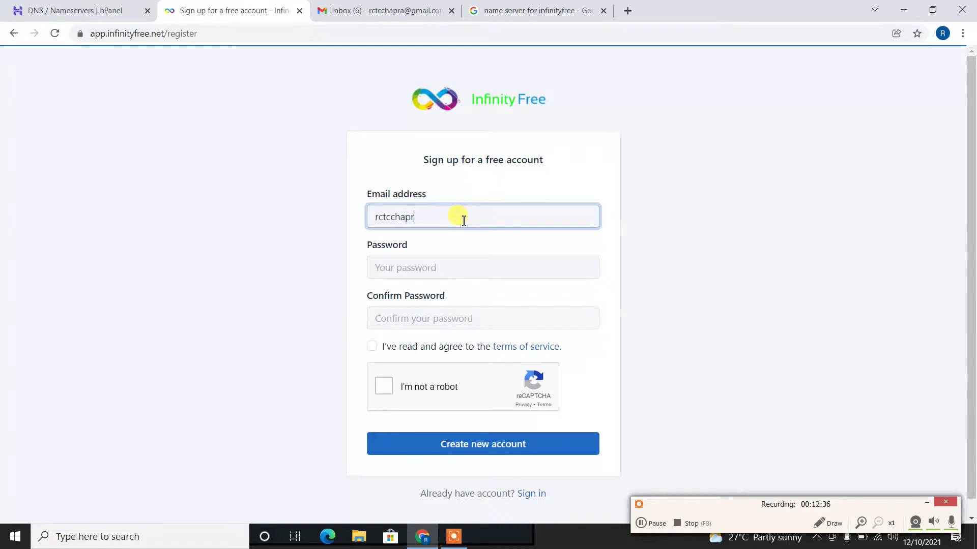
click(487, 275)
text(r)
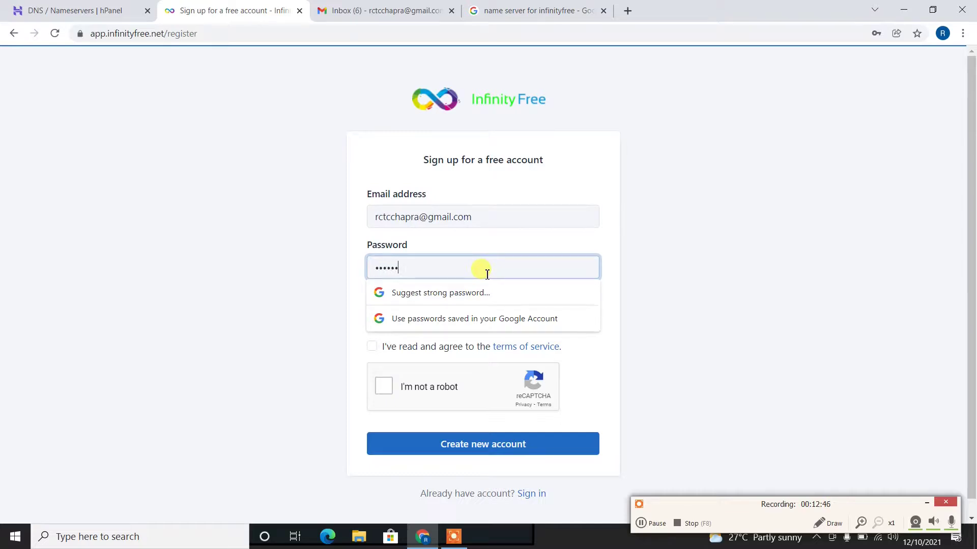
key(Tab)
text(r)
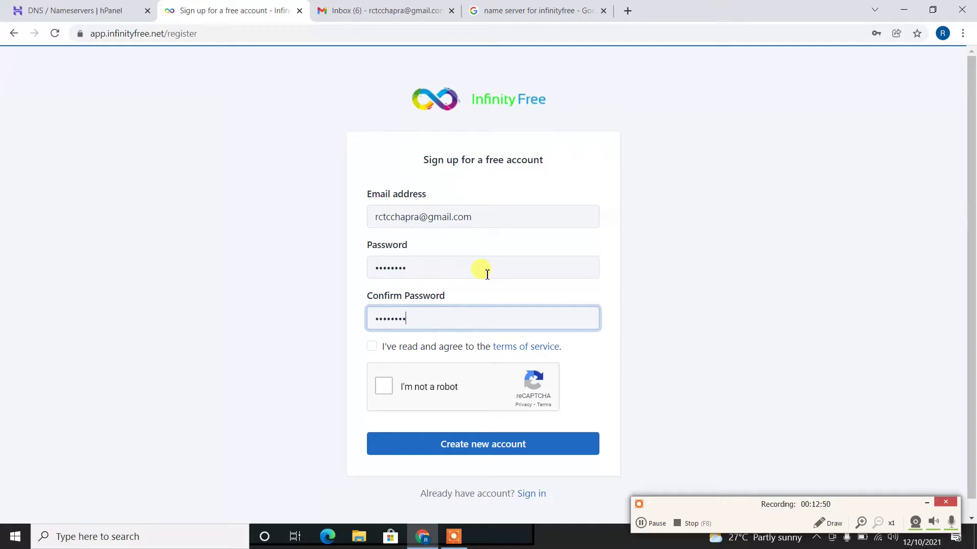
click(374, 348)
Step: Start the I'm not a robot check and solve the stairs image challenge
click(385, 387)
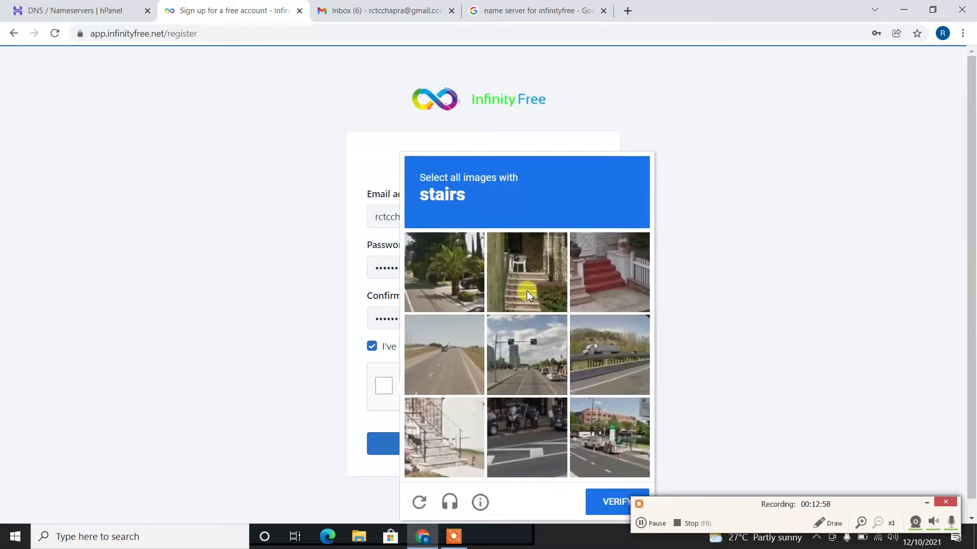
click(526, 431)
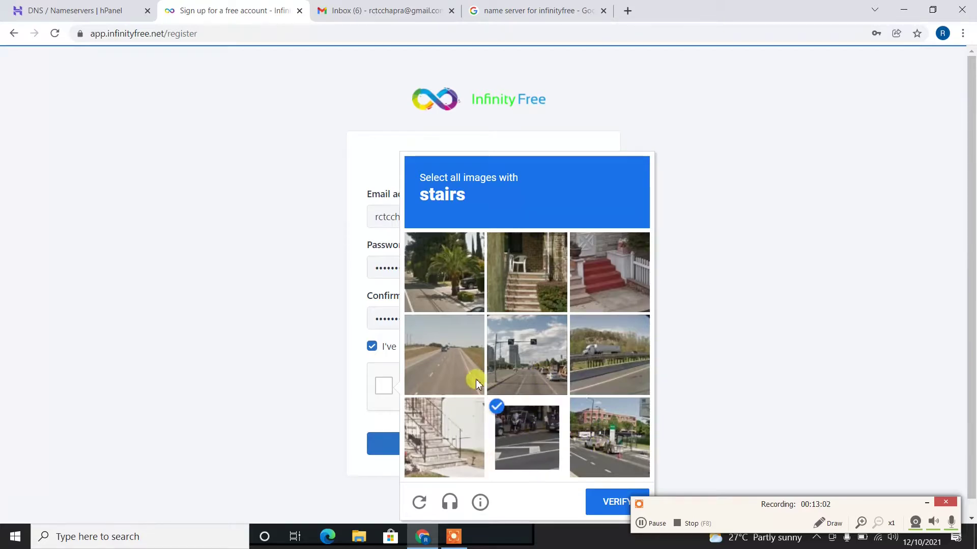
click(629, 461)
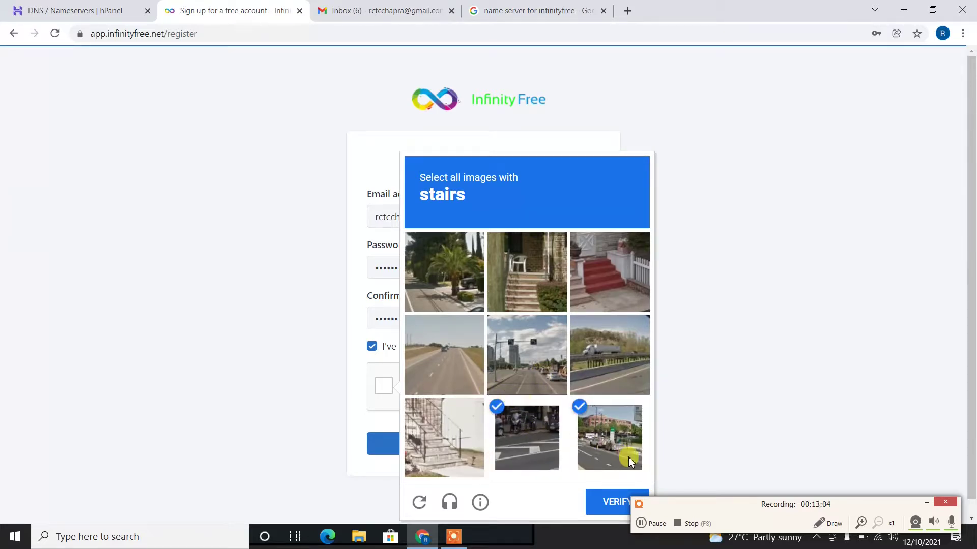
click(471, 350)
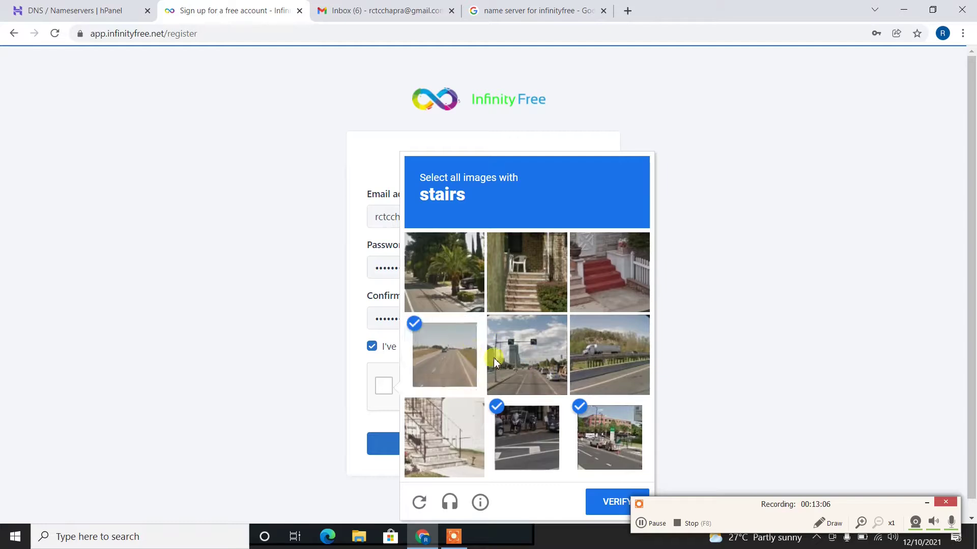
click(591, 372)
click(603, 499)
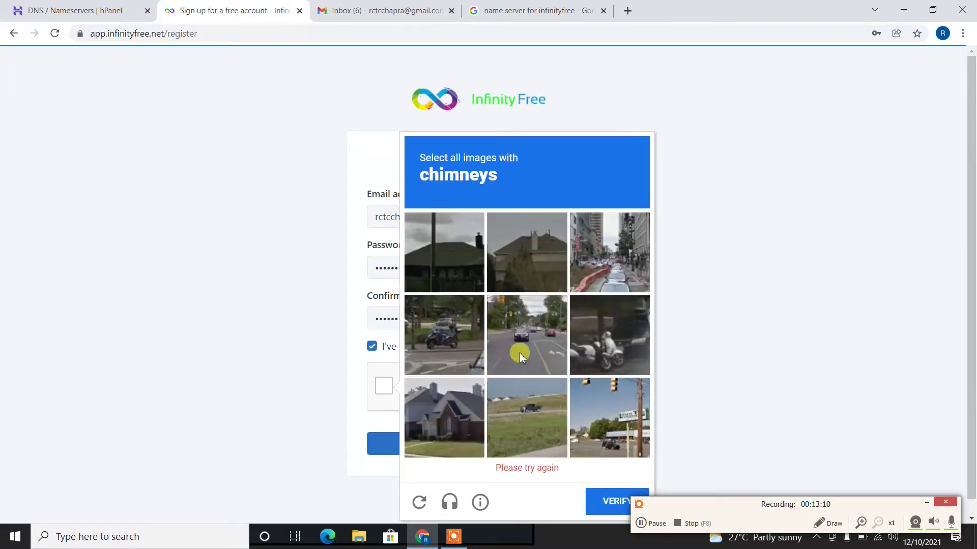
Step: Solve the chimney image challenge and create the new InfinityFree account
click(457, 267)
click(537, 266)
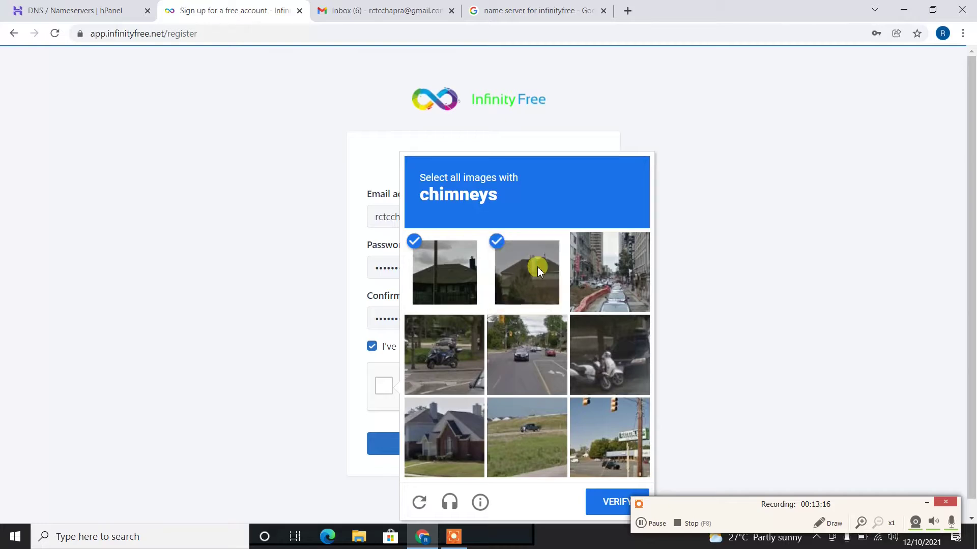
click(463, 410)
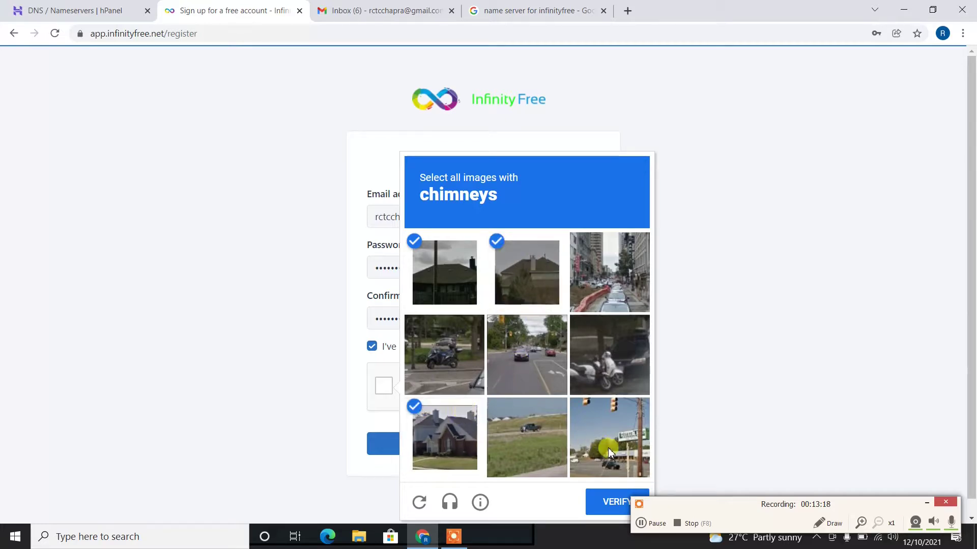
click(613, 501)
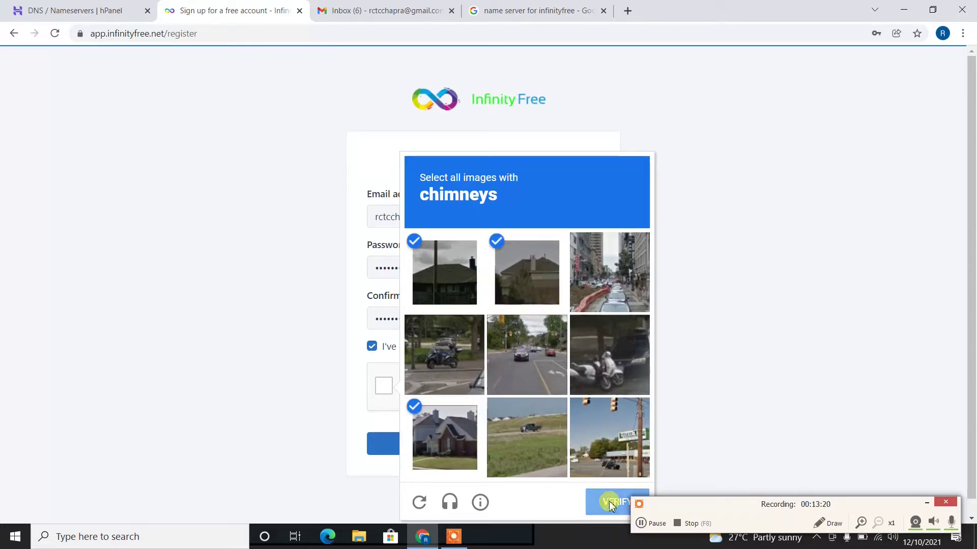
click(506, 499)
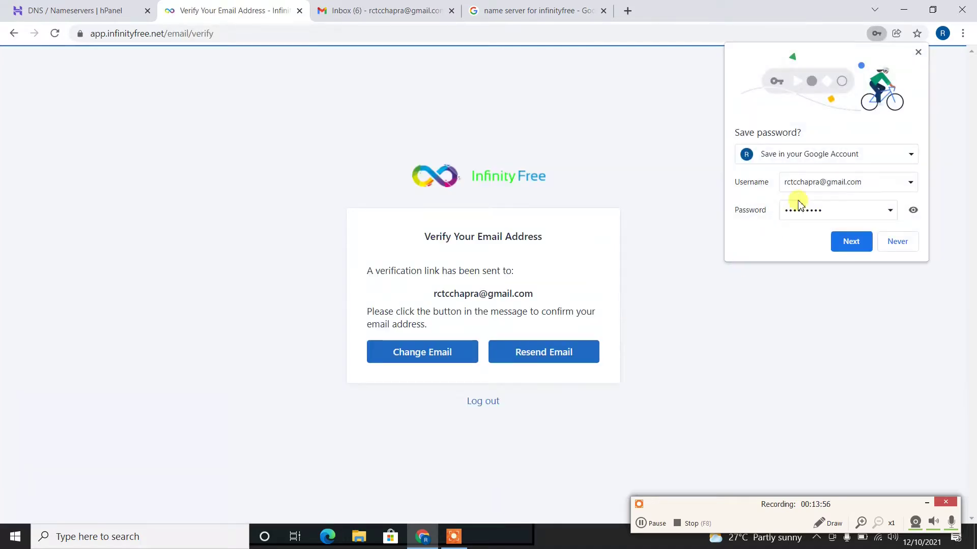
click(918, 53)
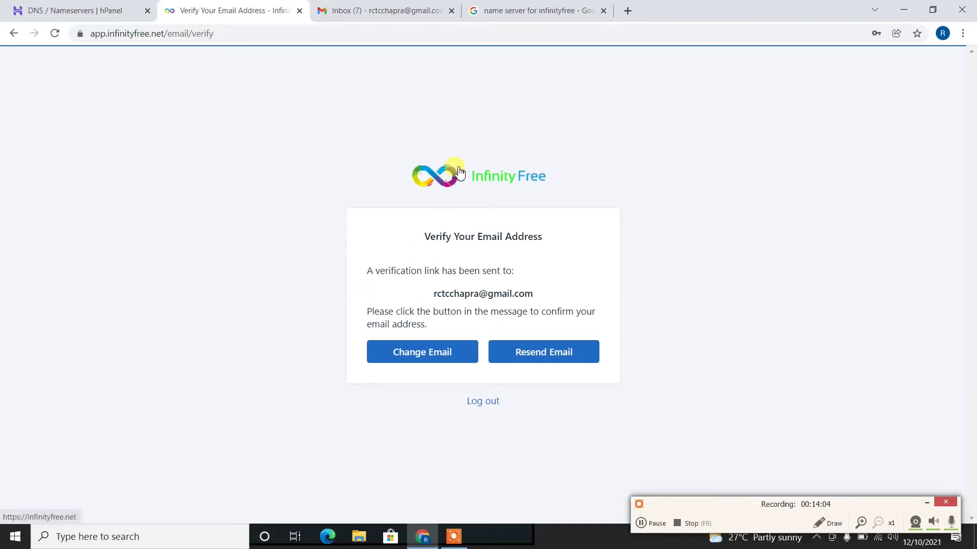
click(392, 6)
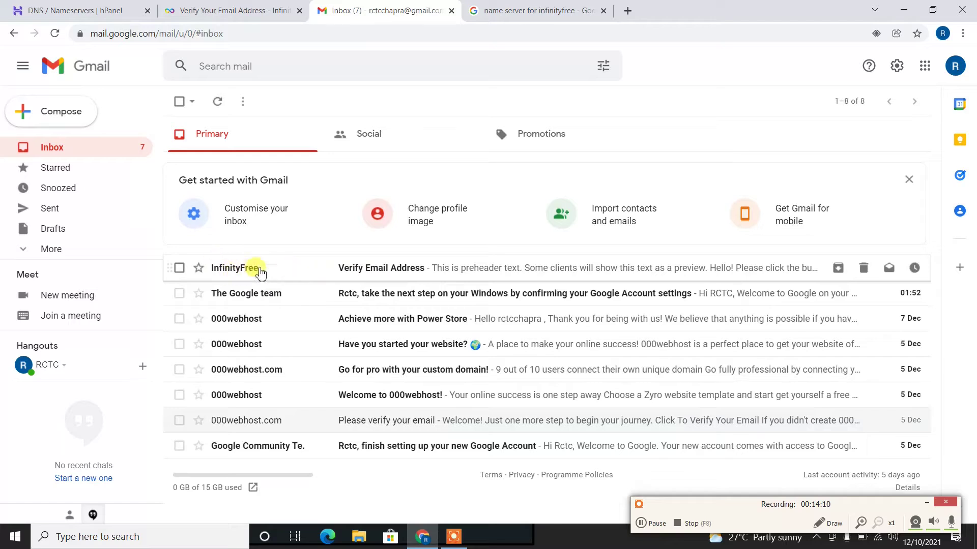
Step: Open InfinityFree's Verify Email Address message and press its Verify Email Address button
click(432, 273)
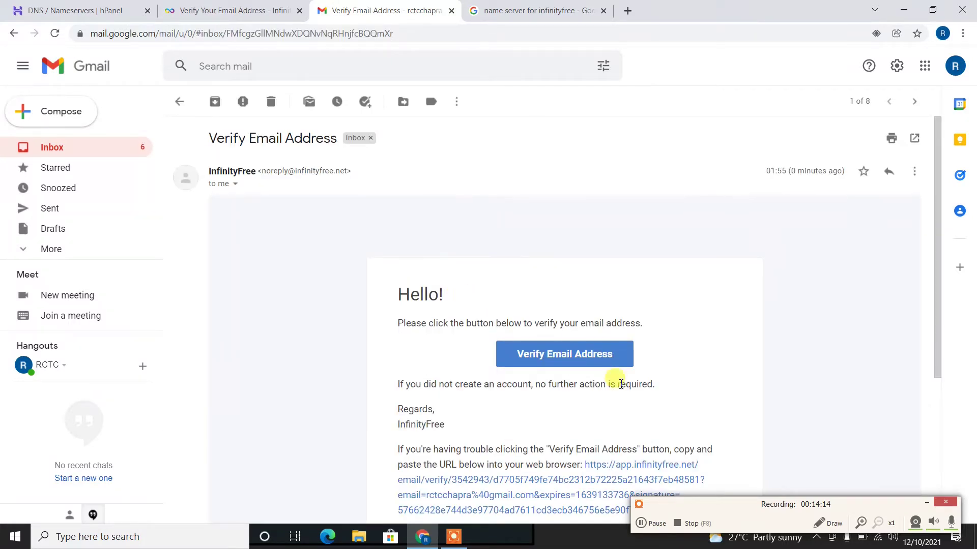
click(556, 364)
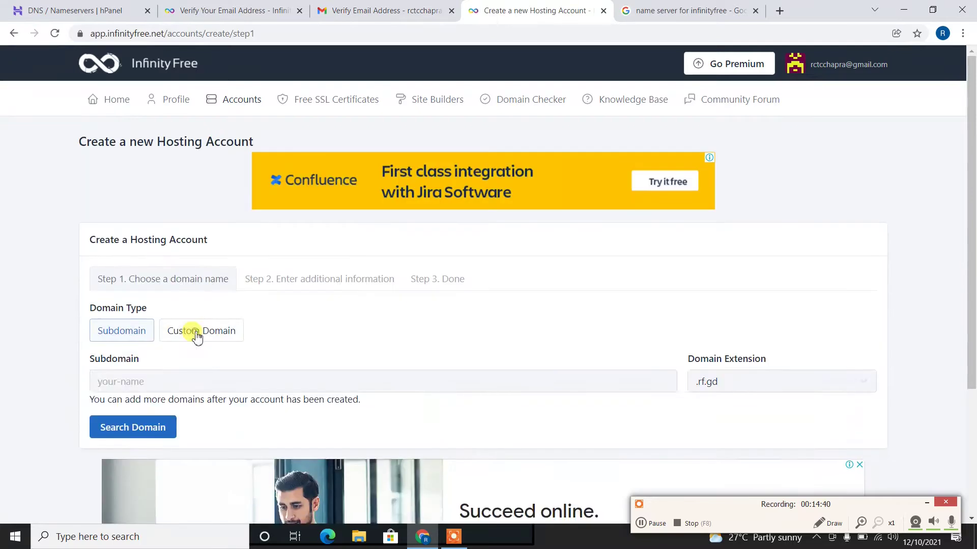
Step: Choose Custom Domain, search for rctc.tech, and review the 'already in use' validation error
click(195, 333)
click(149, 447)
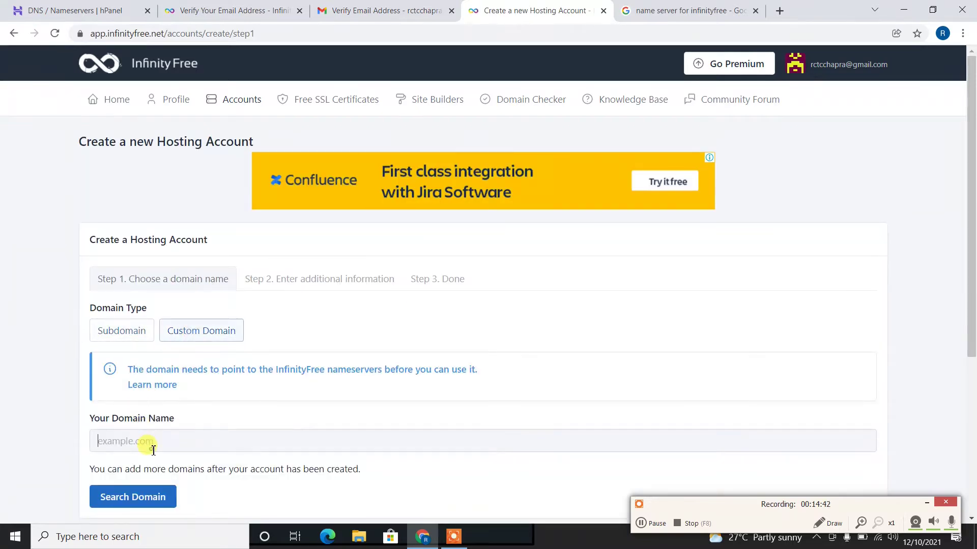
text(rctc.tech)
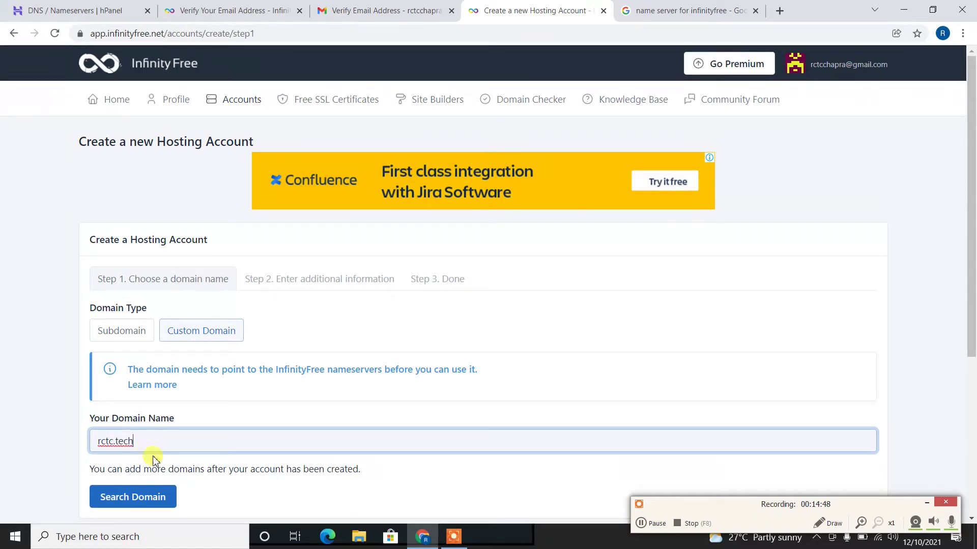
click(162, 500)
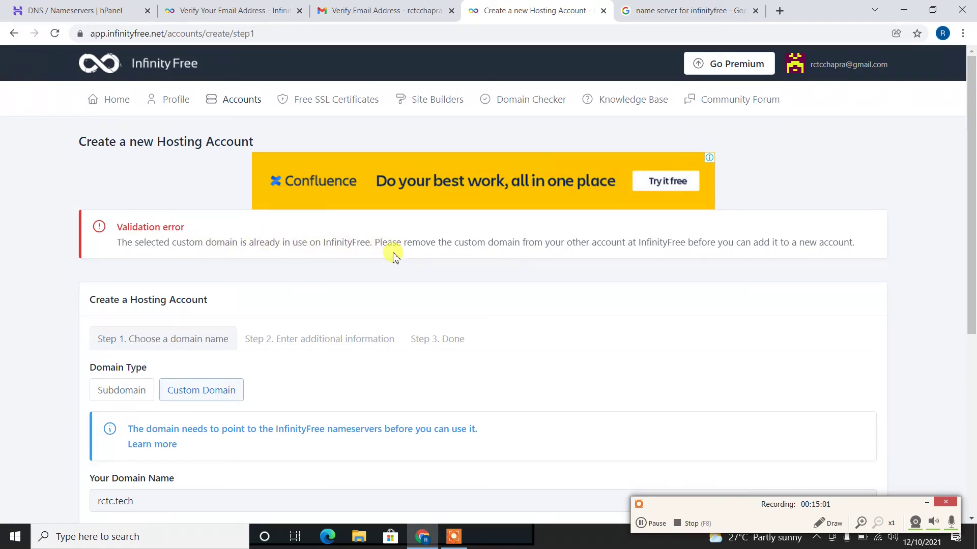
drag(393, 253, 358, 242)
click(356, 244)
click(359, 242)
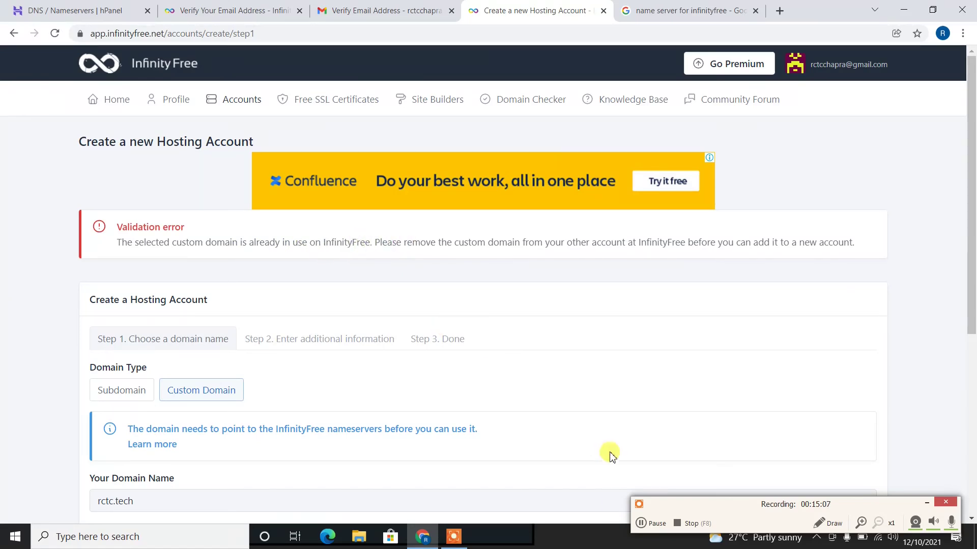